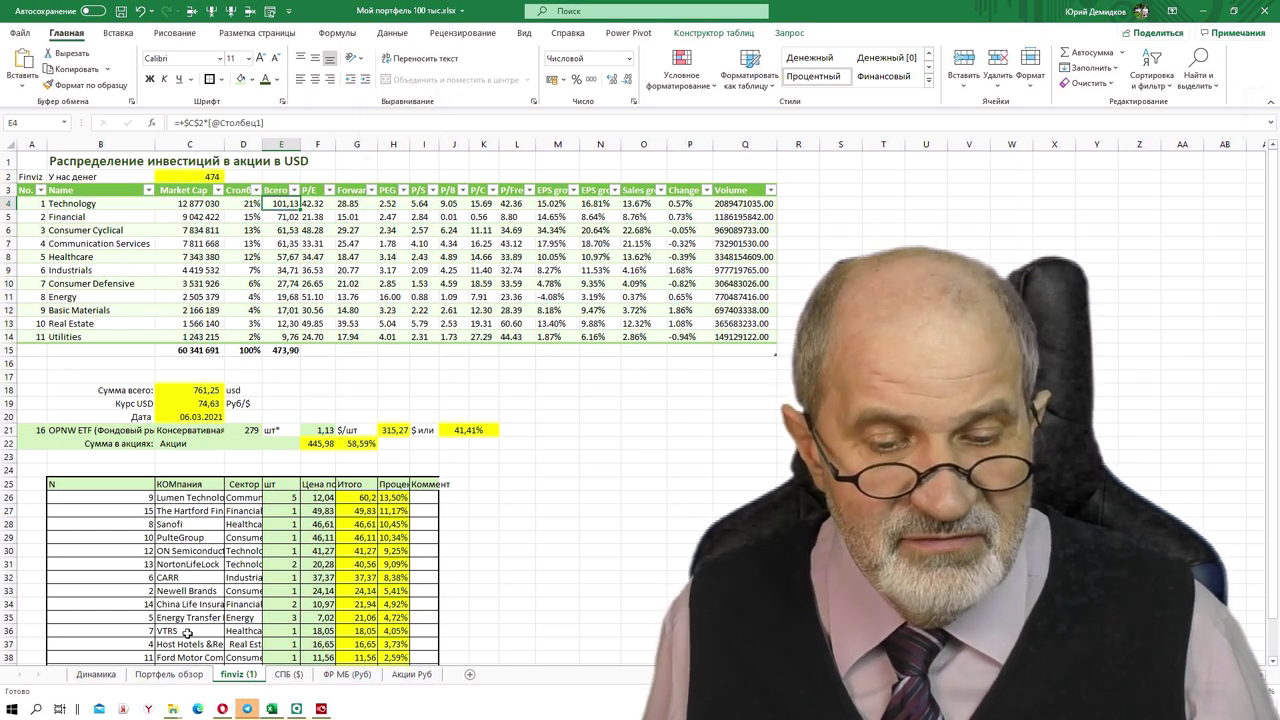
Switch to the Opera browser and show the finviz sector group valuation table, sorted by market capitalization in descending order.
{"action": "left_click", "coordinate": [222, 709]}
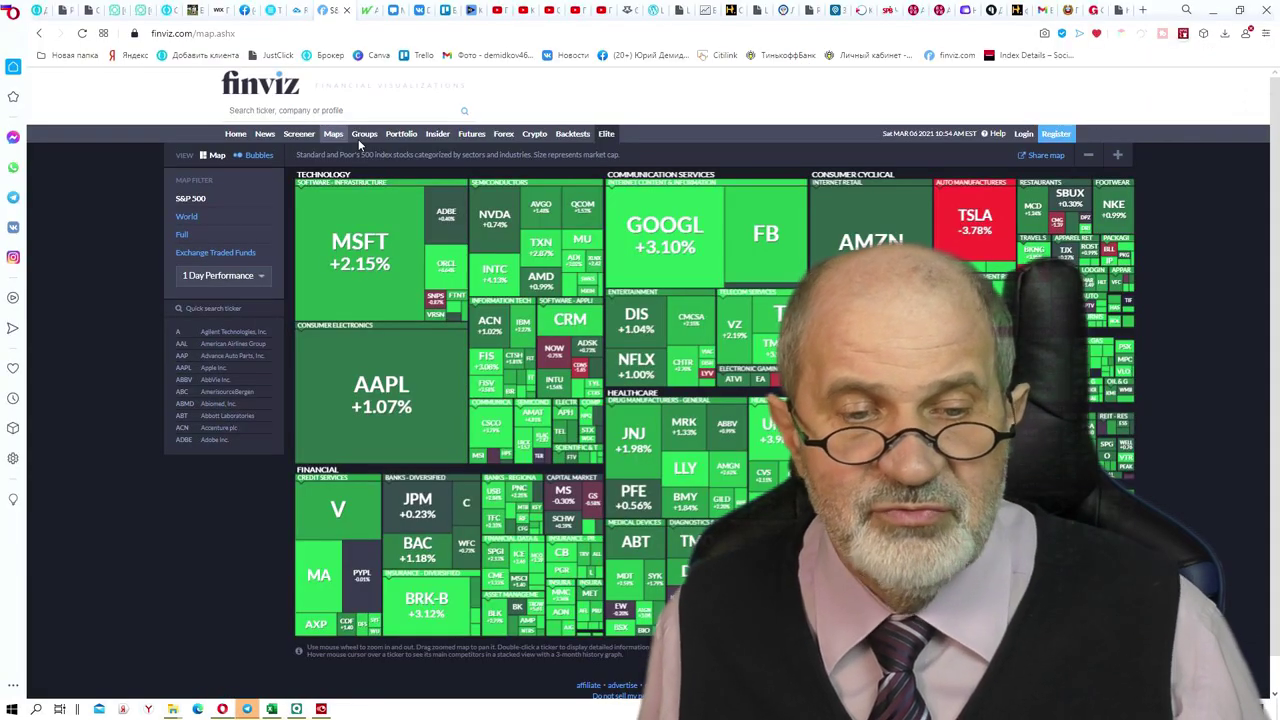
{"action": "left_click", "coordinate": [297, 139]}
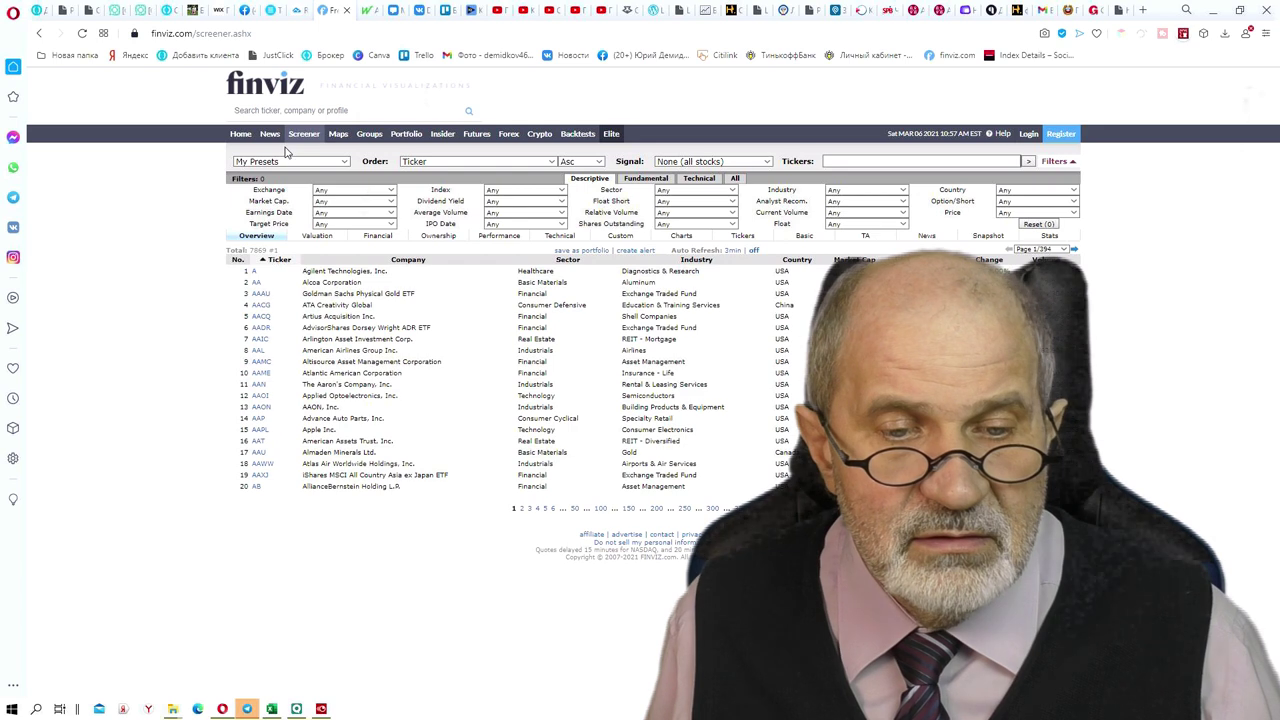
{"action": "left_click", "coordinate": [368, 133]}
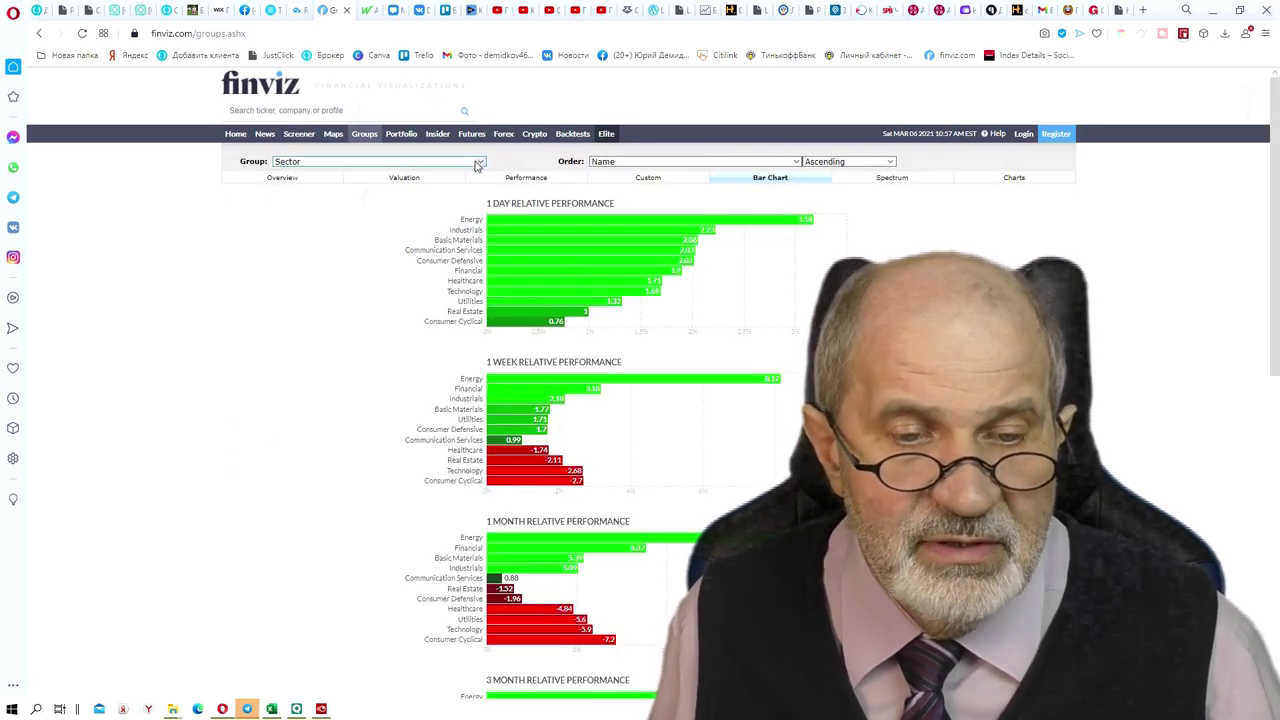
{"action": "left_click", "coordinate": [404, 179]}
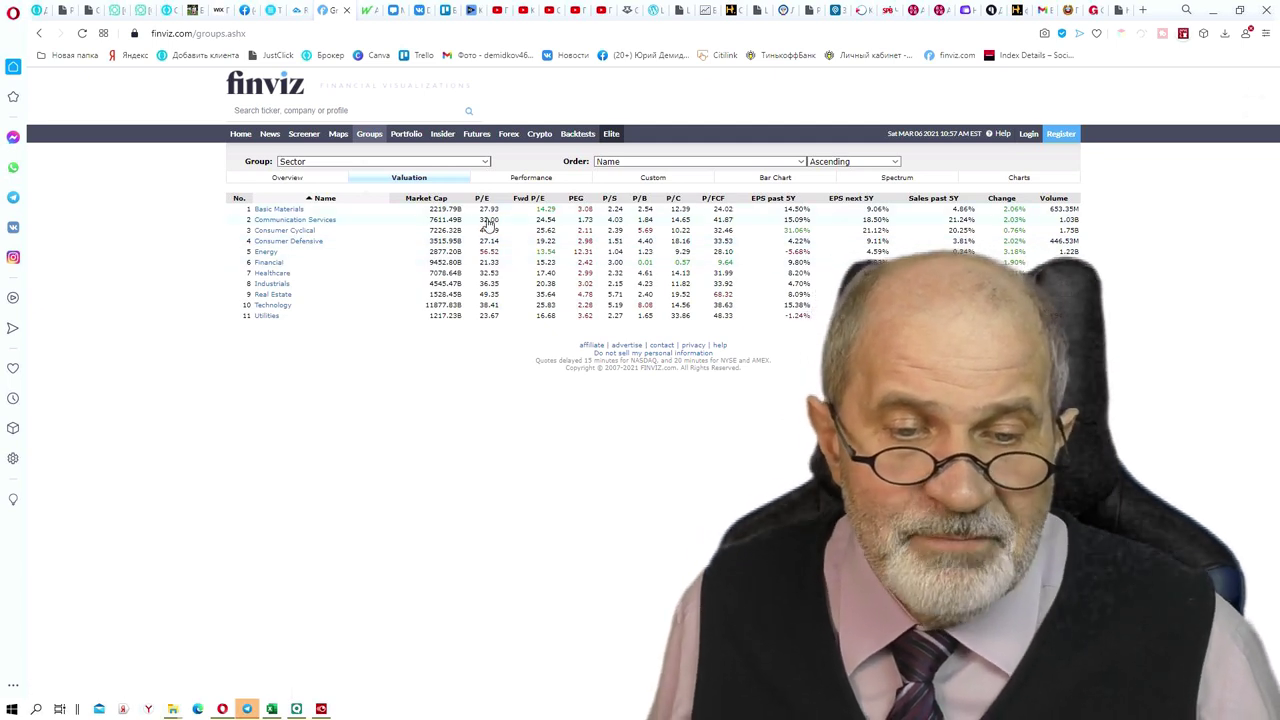
{"action": "left_click", "coordinate": [428, 199]}
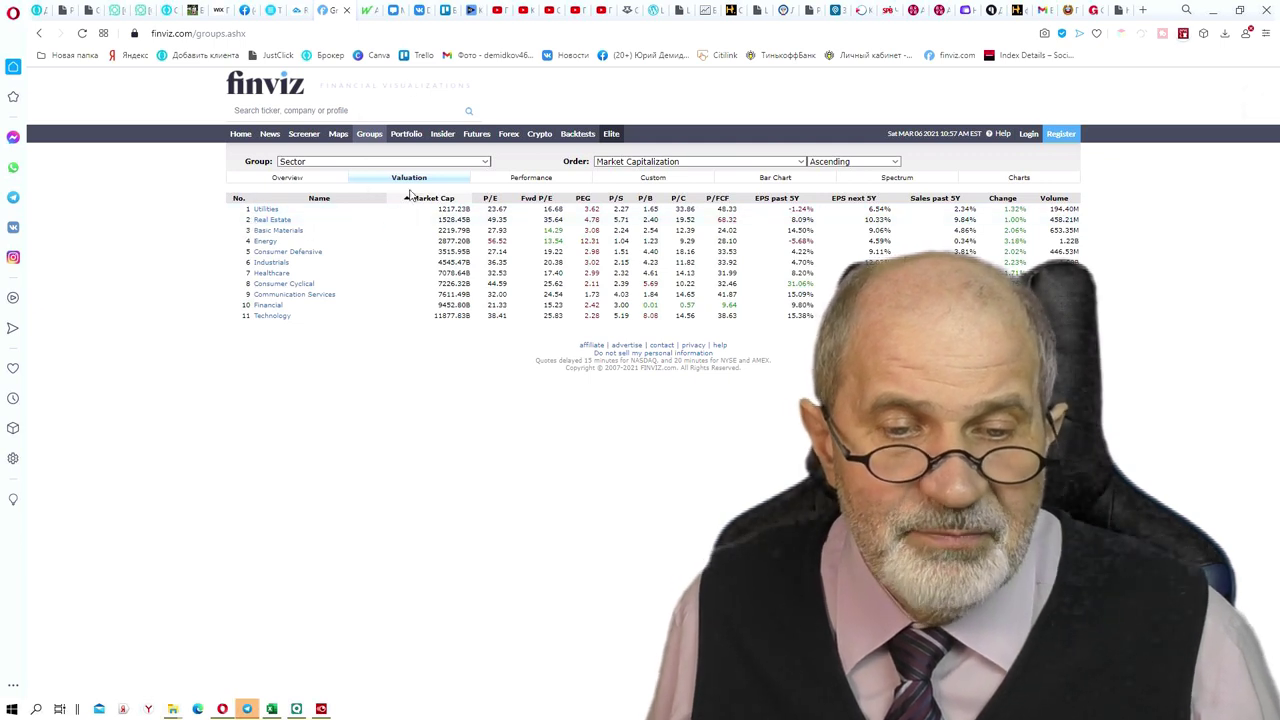
{"action": "left_click", "coordinate": [423, 199]}
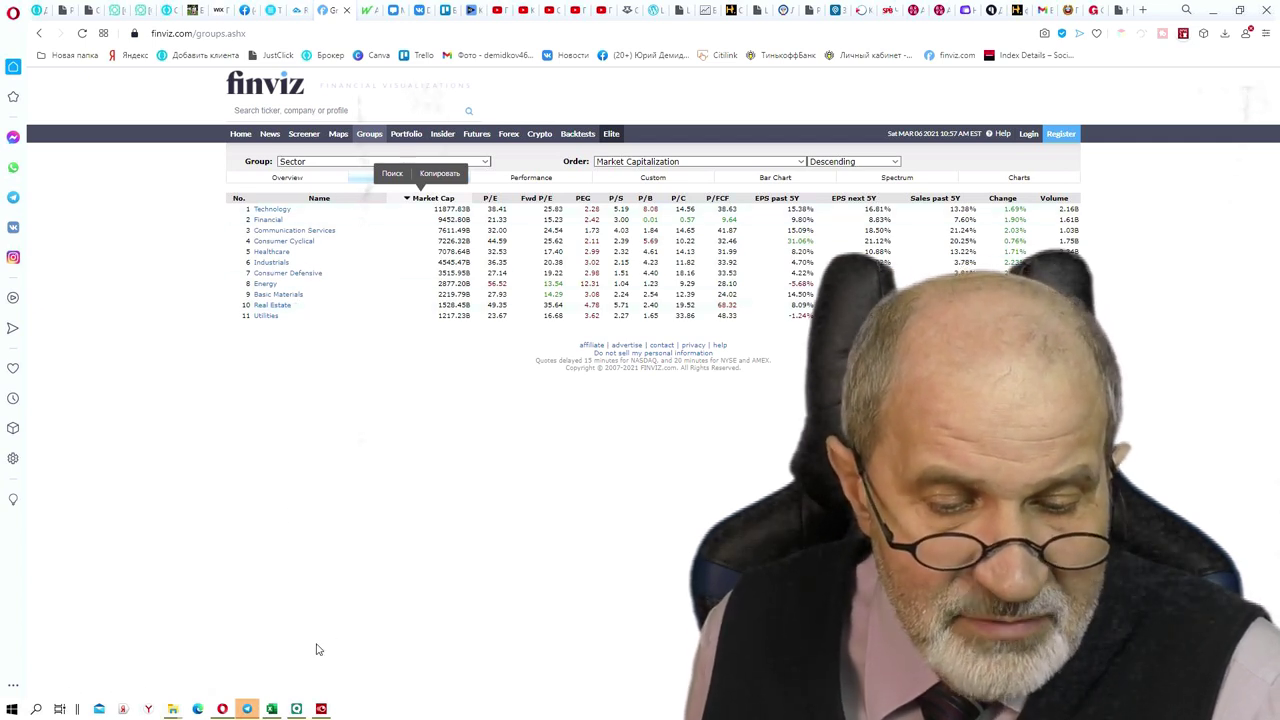
Switch to the Excel workbook and check the Technology share formula and the available-money cell on the finviz (1) sheet.
{"action": "left_click", "coordinate": [271, 709]}
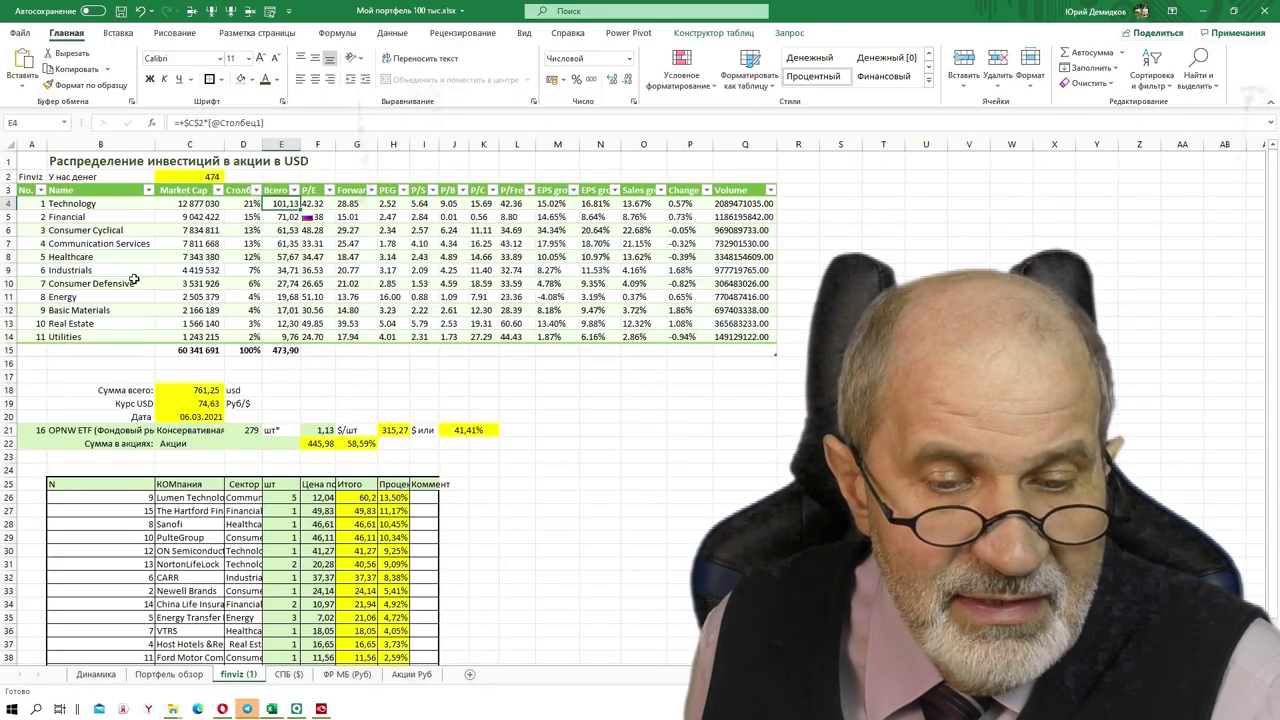
{"action": "left_click", "coordinate": [232, 203]}
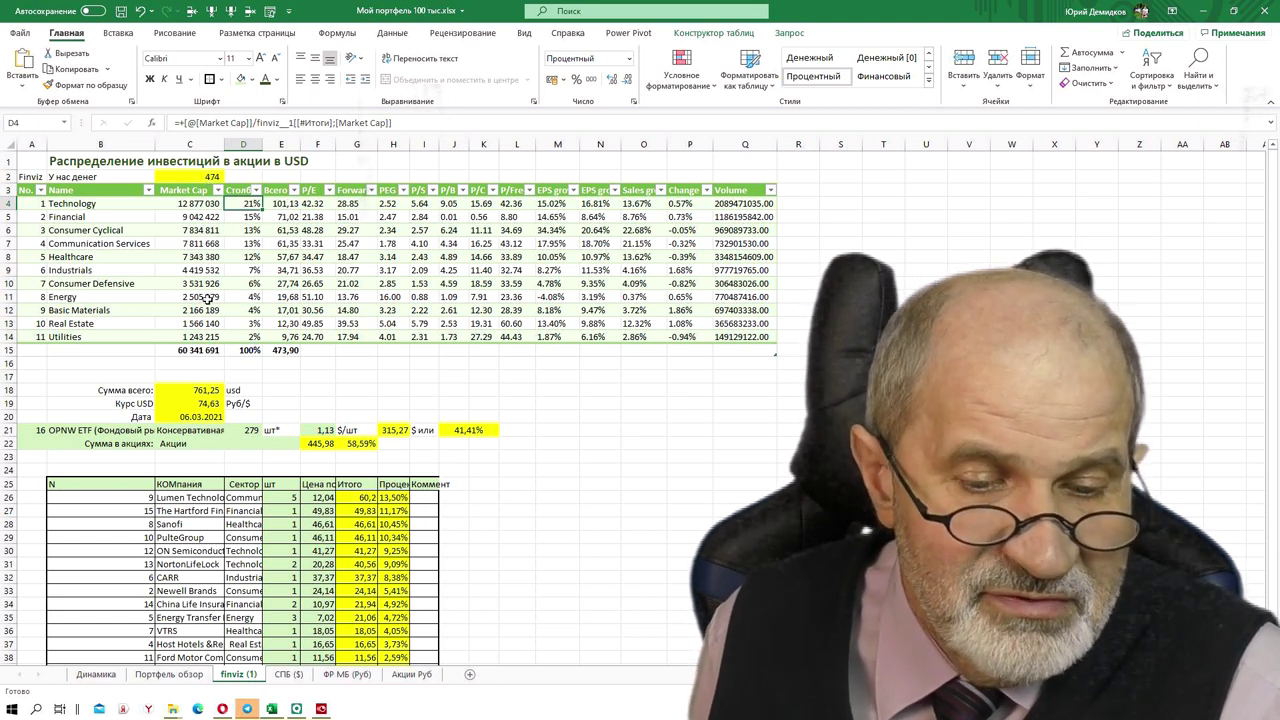
{"action": "left_click", "coordinate": [205, 175]}
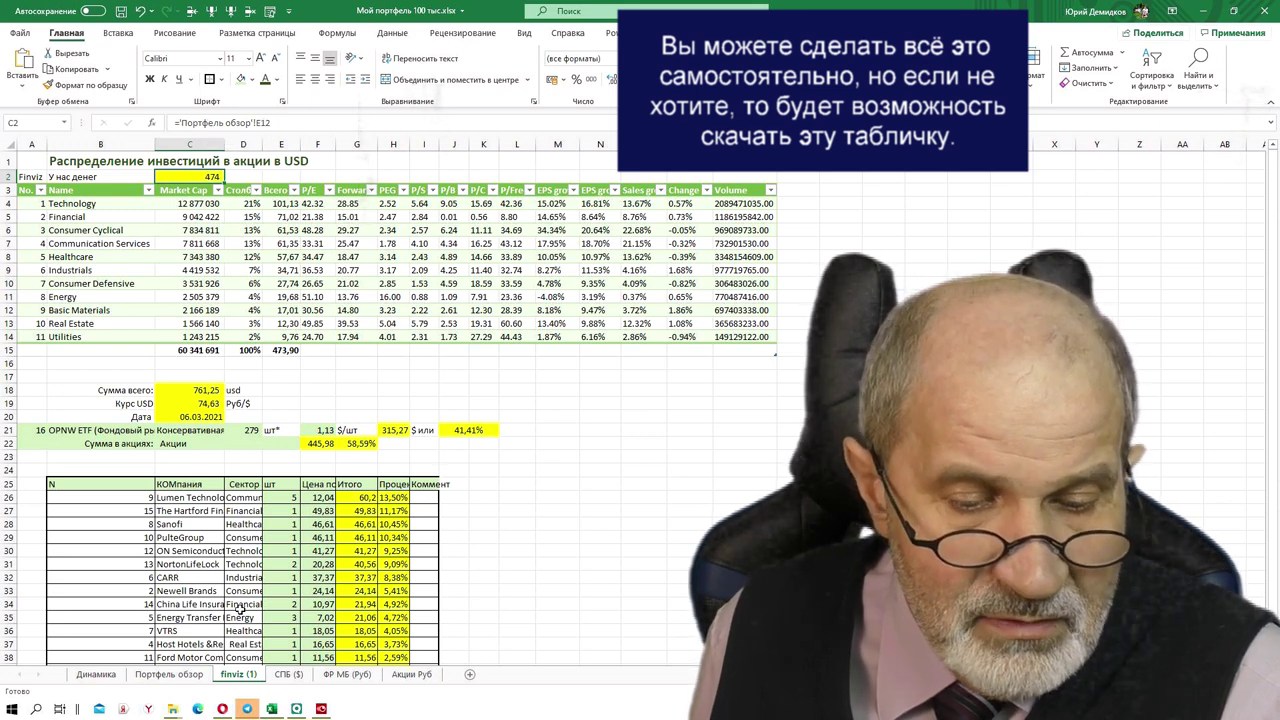
On the Портфель обзор sheet, check the portfolio's USD holdings and the formula for the USD stock allocation.
{"action": "left_click", "coordinate": [178, 675]}
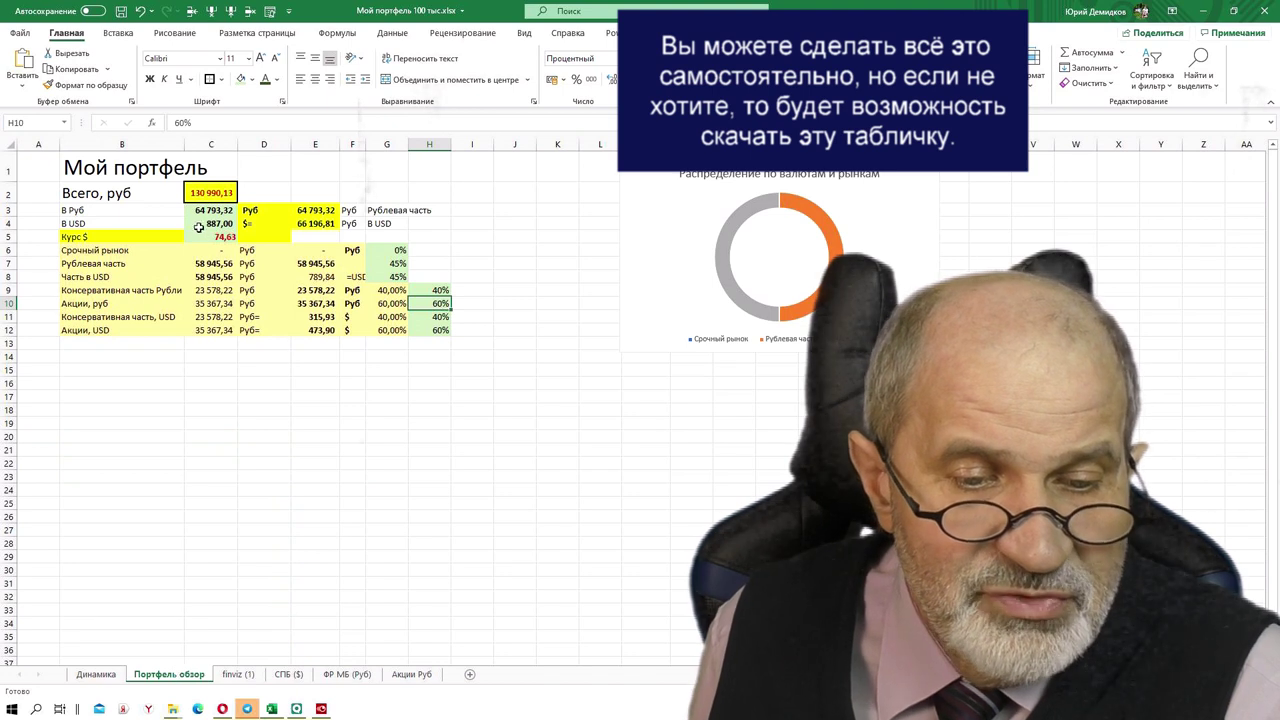
{"action": "left_click", "coordinate": [220, 225]}
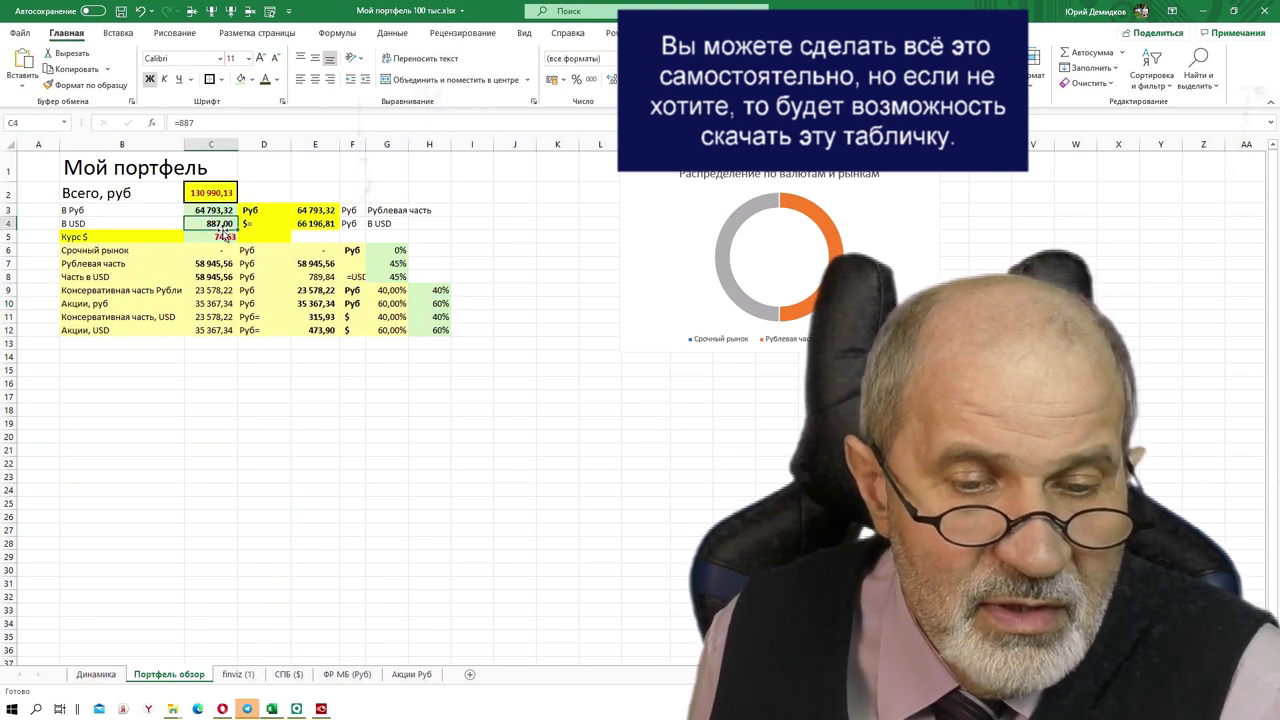
{"action": "left_click", "coordinate": [320, 334]}
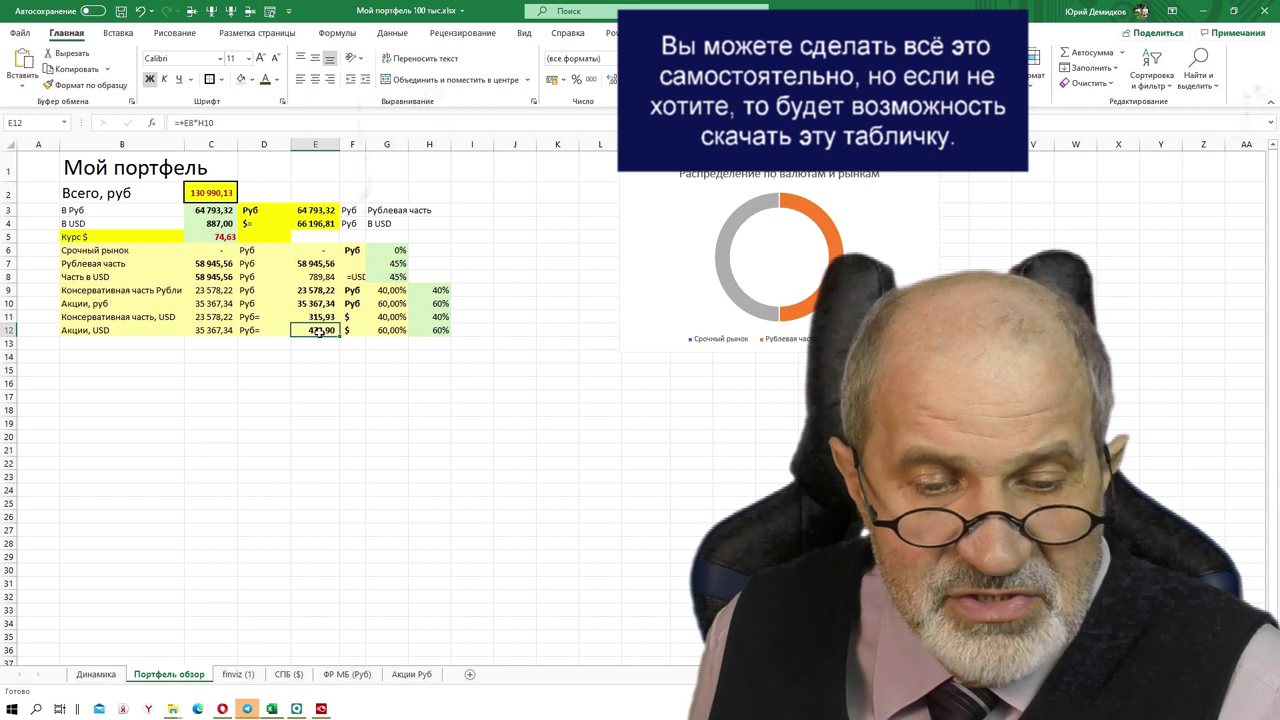
Return to the finviz (1) sheet and examine the Всего amounts allocated to the sectors from Technology to Healthcare.
{"action": "left_click", "coordinate": [238, 674]}
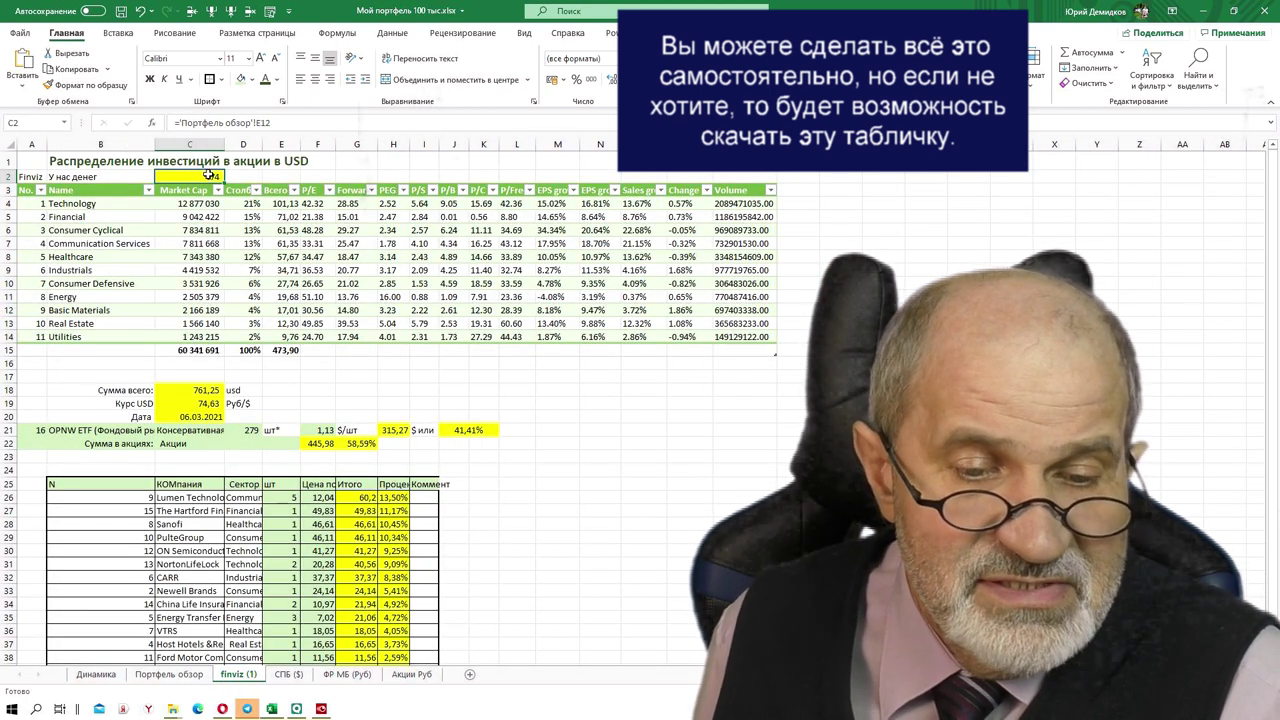
{"action": "left_click", "coordinate": [290, 203]}
{"action": "left_click", "coordinate": [288, 216]}
{"action": "left_click", "coordinate": [287, 230]}
{"action": "left_click", "coordinate": [286, 243]}
{"action": "left_click", "coordinate": [285, 257]}
{"action": "left_click", "coordinate": [285, 202]}
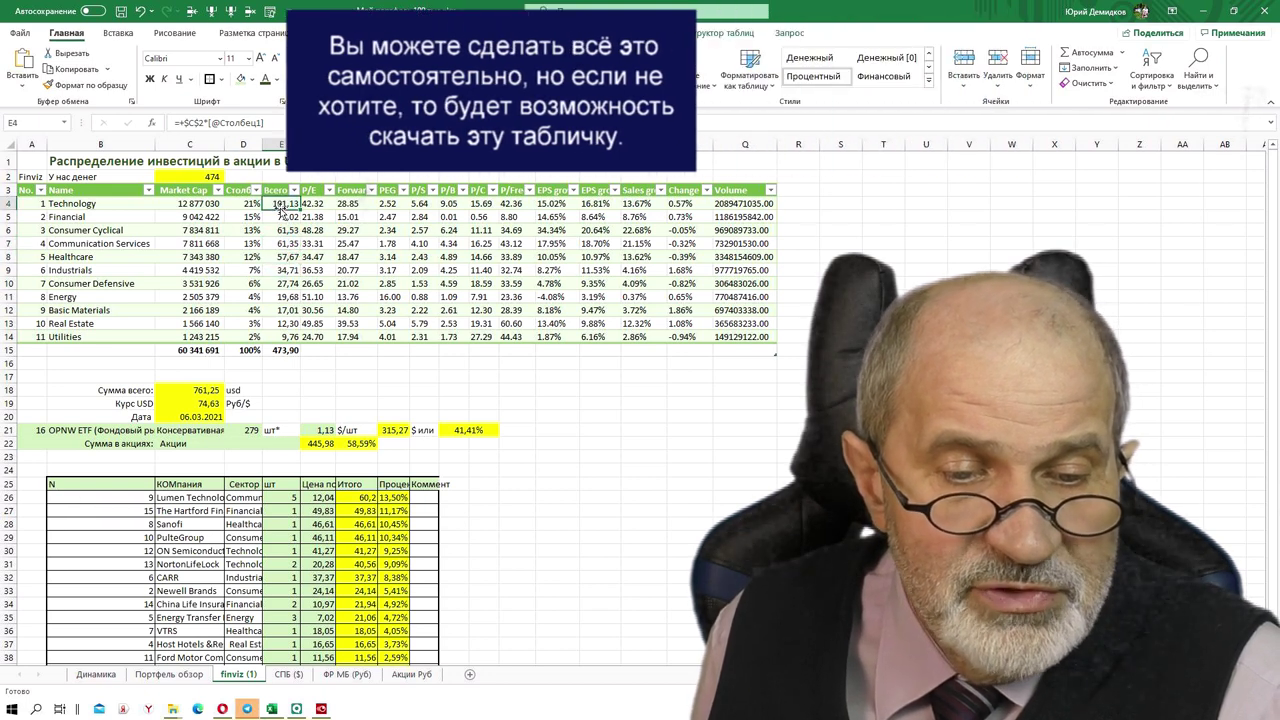
{"action": "left_click", "coordinate": [283, 217]}
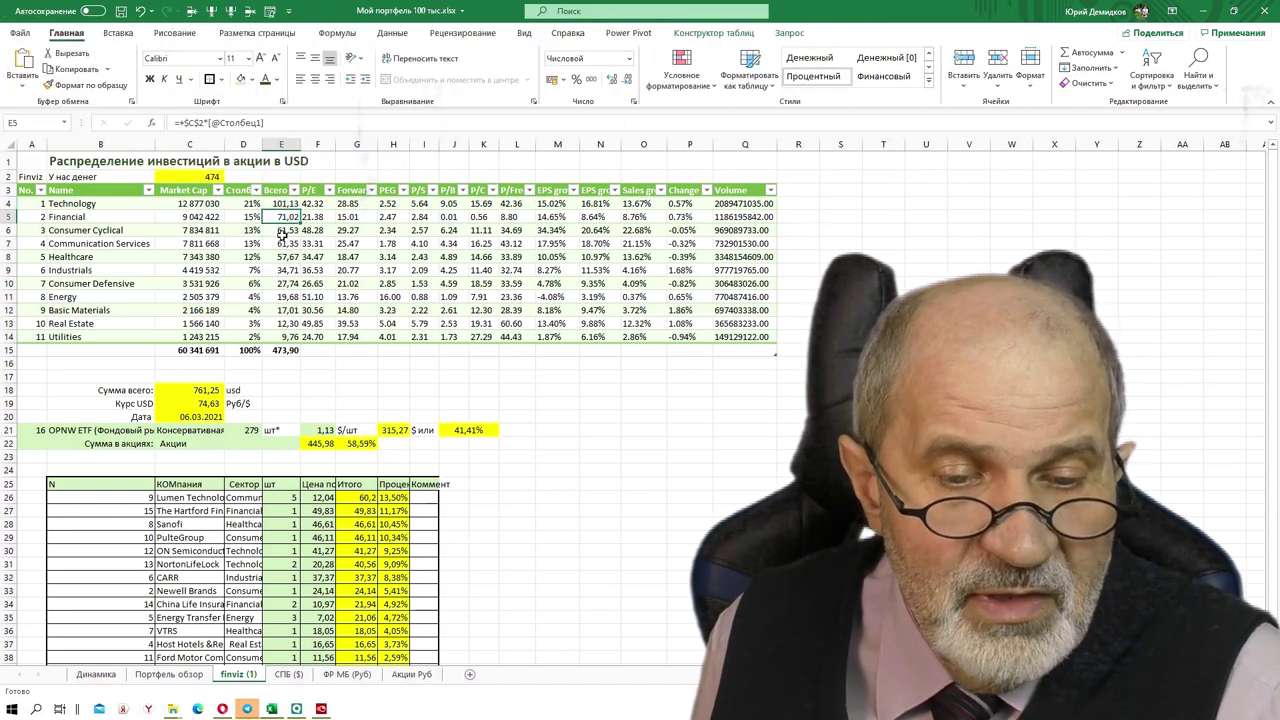
Fill the sector percentage and Всего amount cells D4:E14 with yellow.
{"action": "left_click_drag", "start_coordinate": [244, 203], "coordinate": [285, 338]}
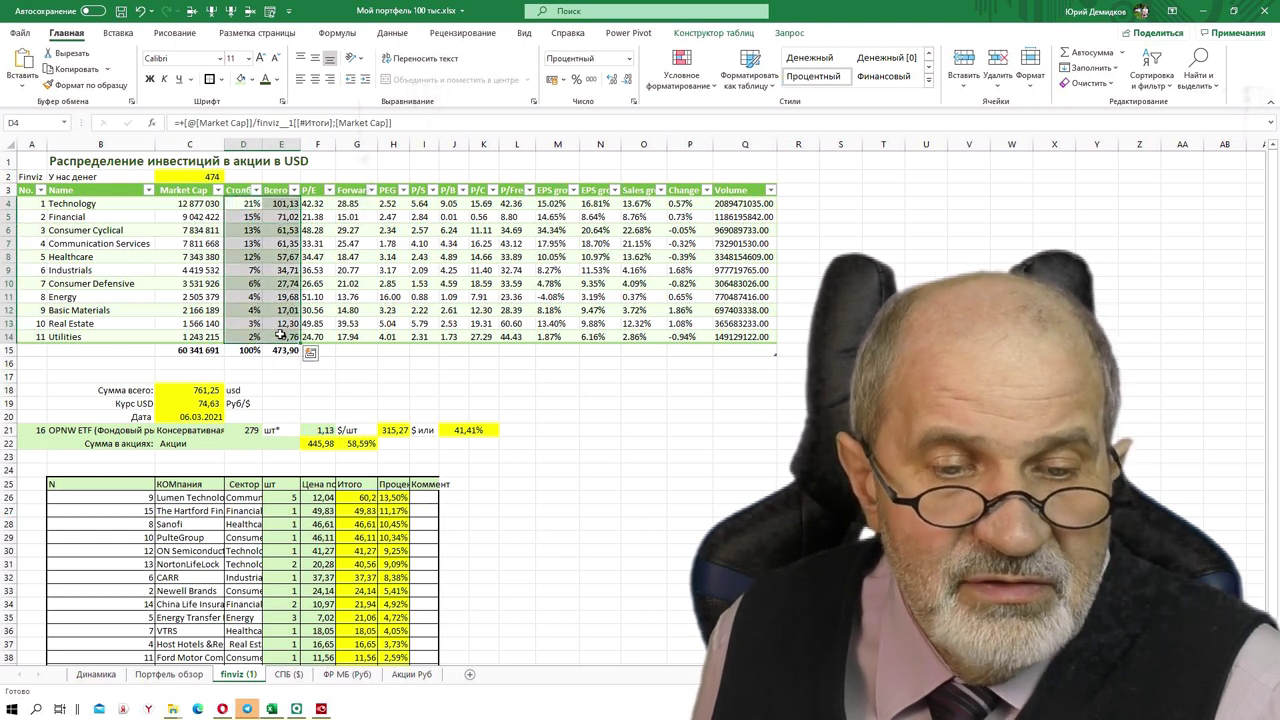
{"action": "left_click", "coordinate": [253, 82]}
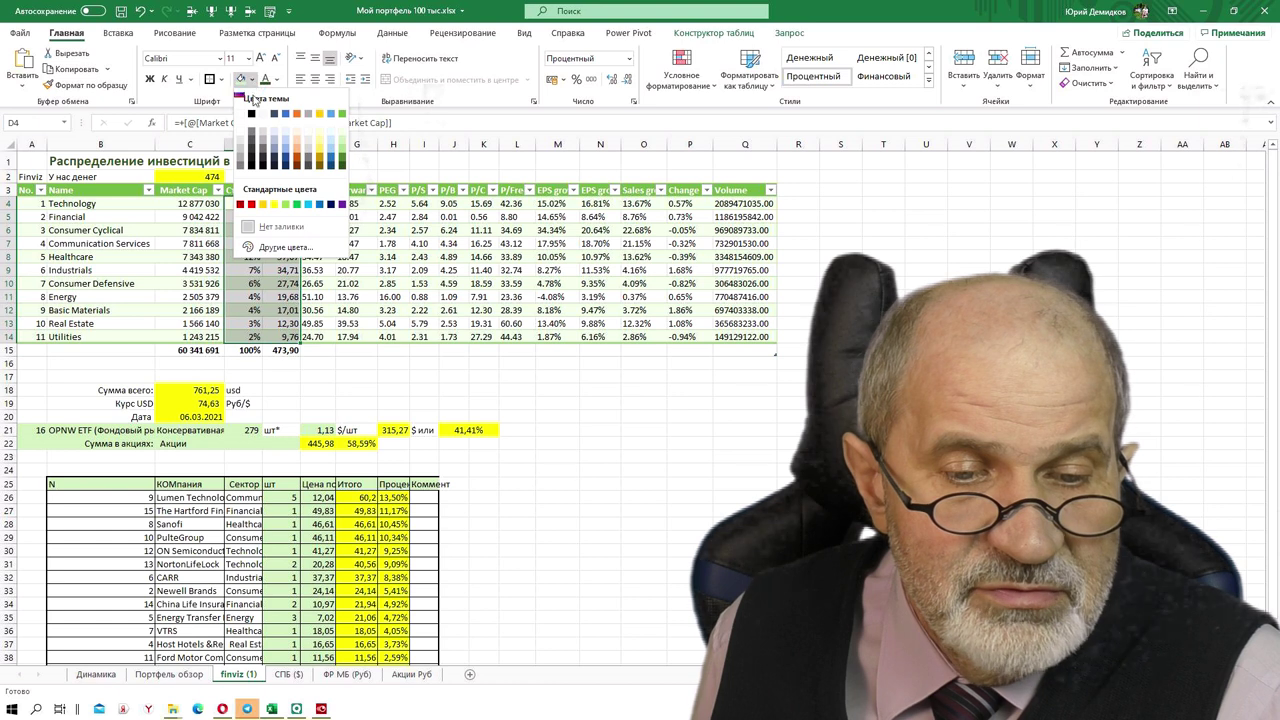
{"action": "left_click", "coordinate": [276, 207]}
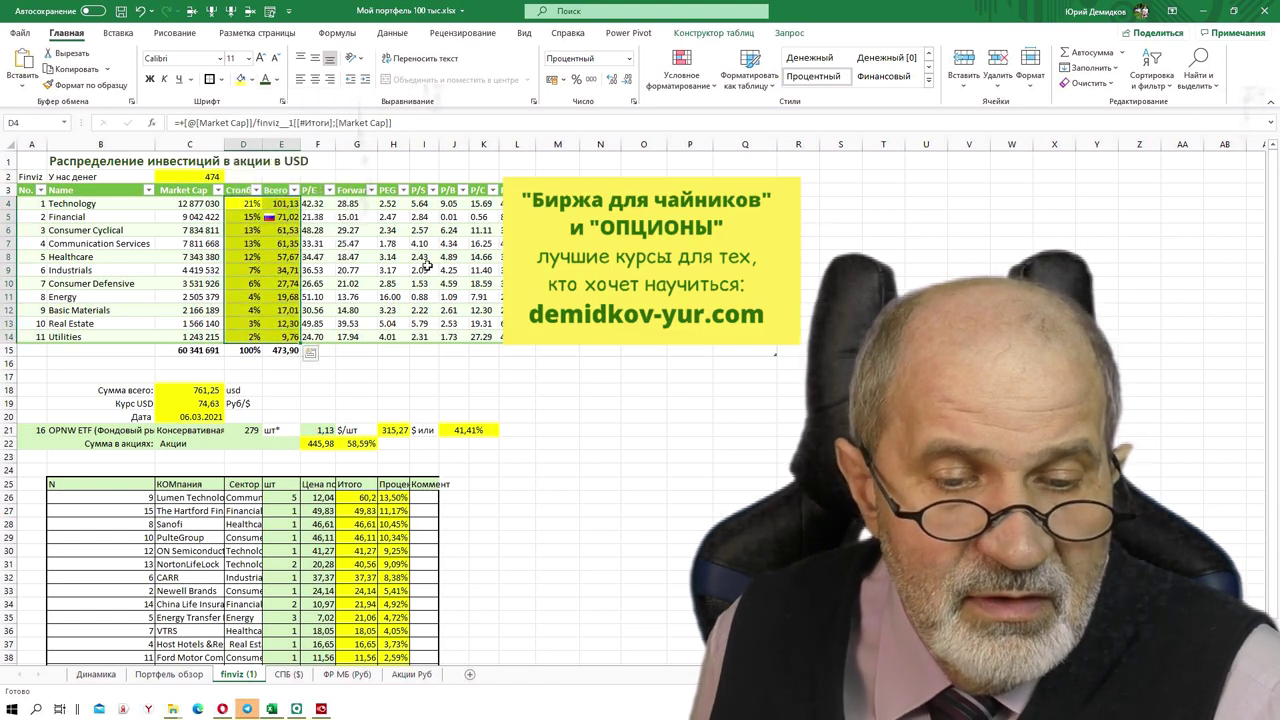
{"action": "left_click", "coordinate": [424, 270]}
Check the Всего amounts allocated to the Technology and Communication Services sectors against the company table below.
{"action": "left_click", "coordinate": [280, 207]}
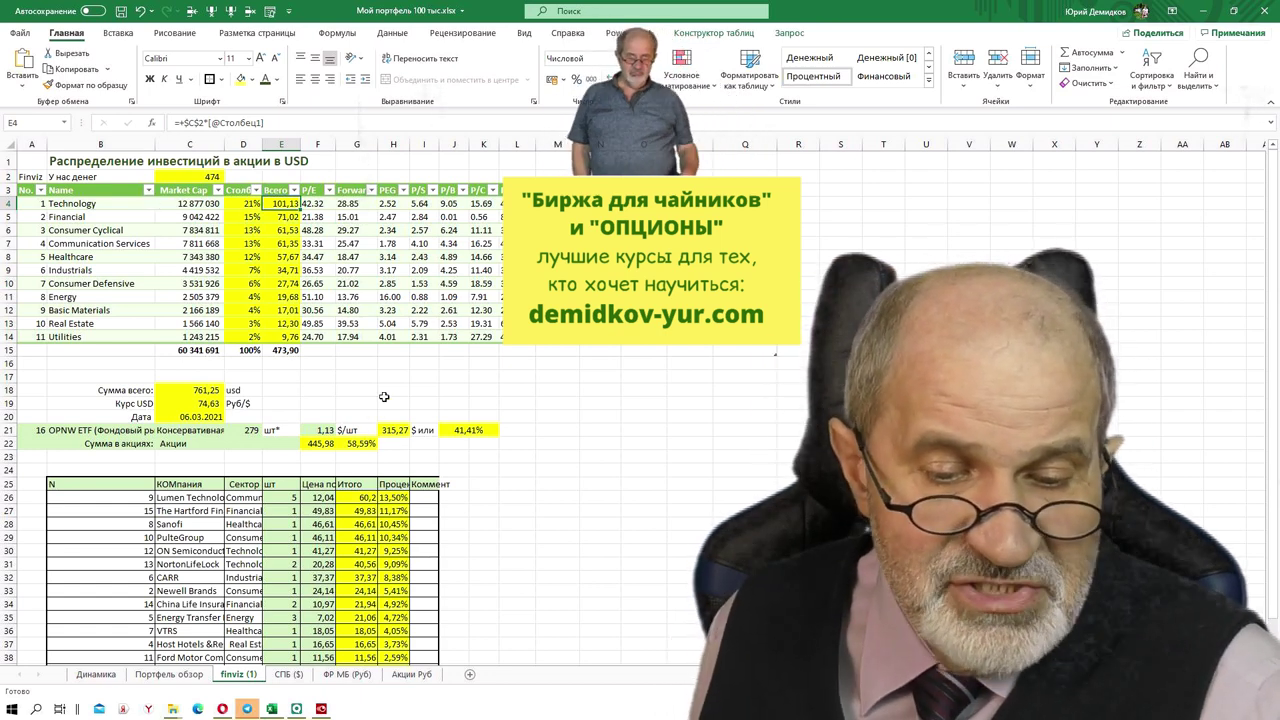
{"action": "scroll", "coordinate": [385, 392], "scroll_direction": "down", "scroll_amount": 2}
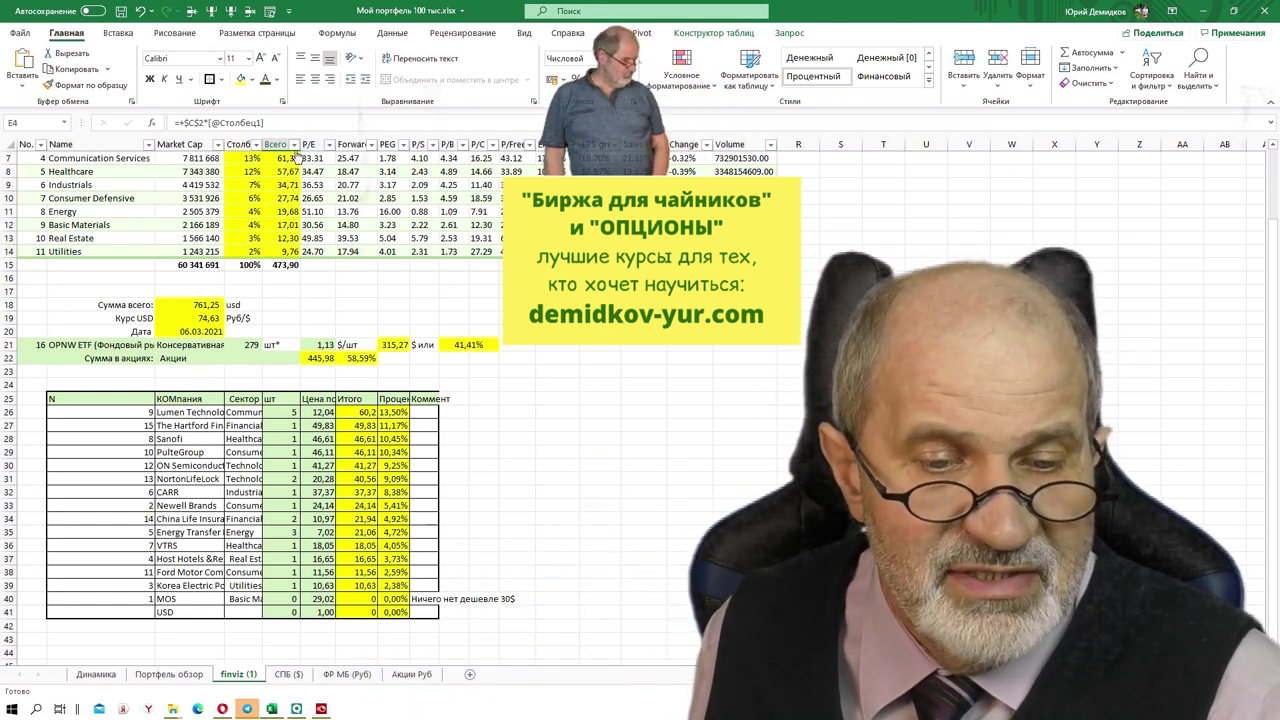
{"action": "left_click", "coordinate": [284, 160]}
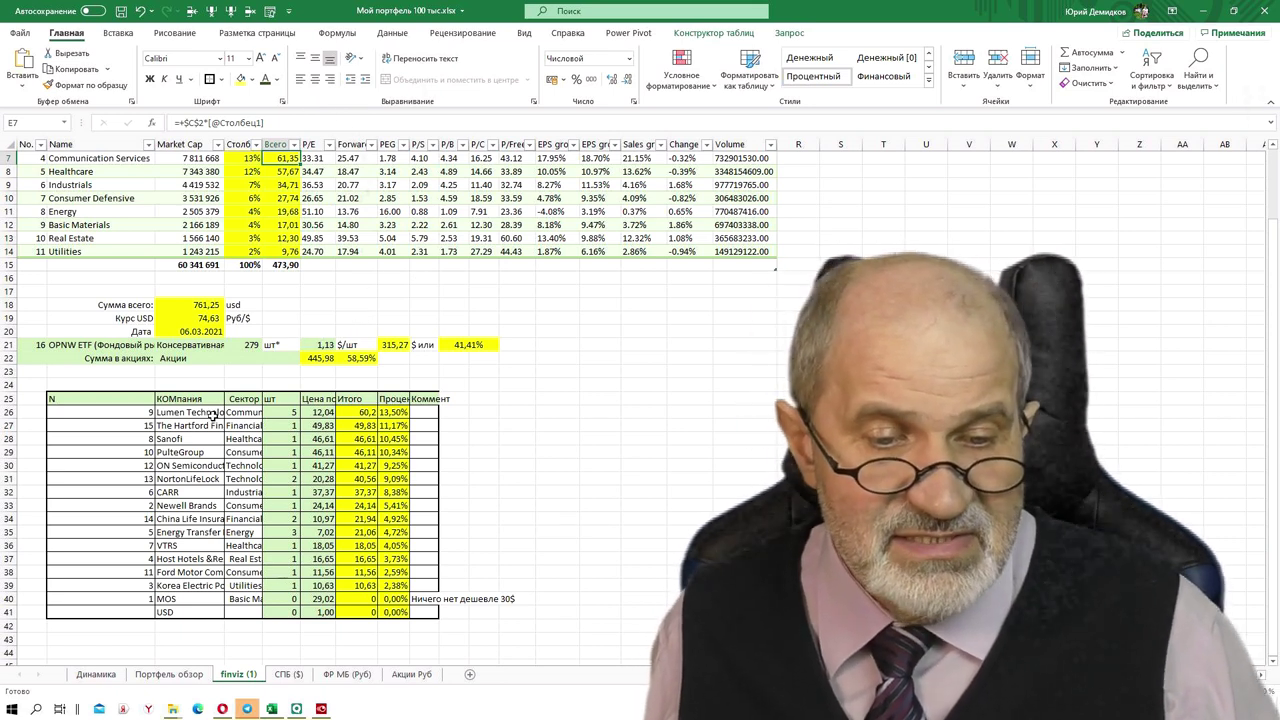
Look through the companies in the stock table, from Lumen Technologies down to CARR.
{"action": "left_click", "coordinate": [212, 412]}
{"action": "left_click", "coordinate": [205, 439]}
{"action": "left_click", "coordinate": [201, 463]}
{"action": "left_click", "coordinate": [195, 491]}
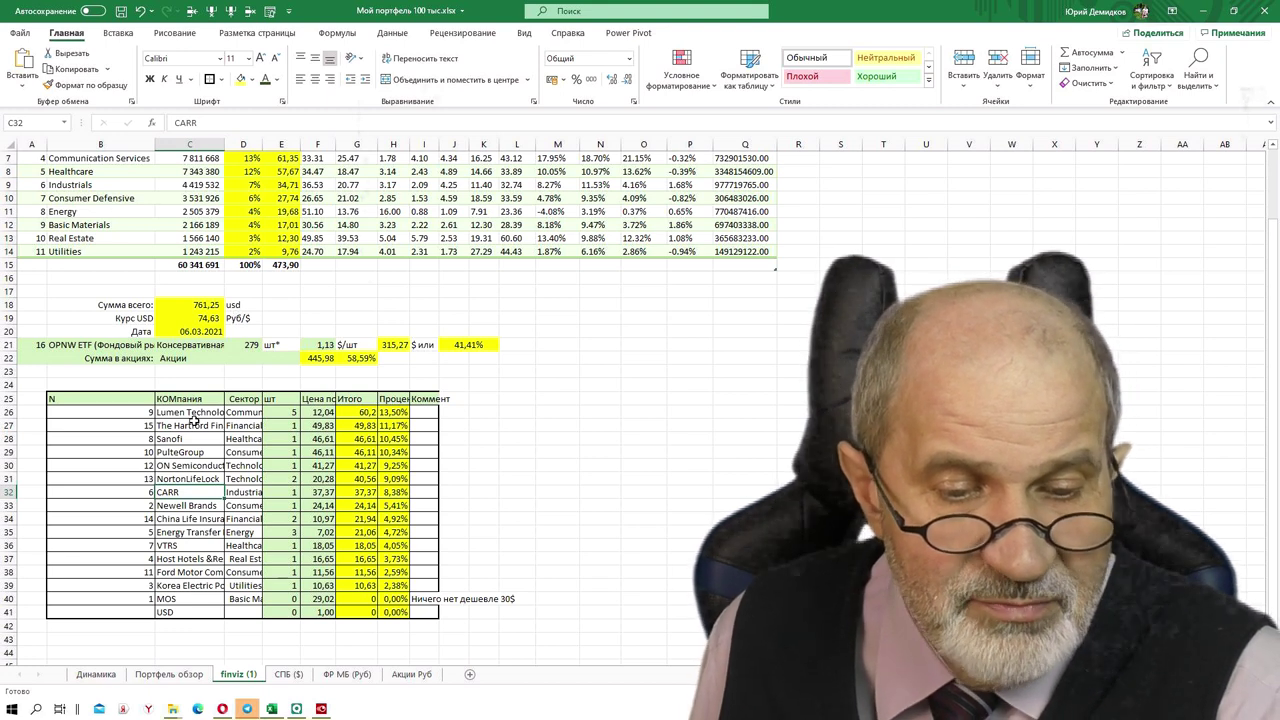
Compare Lumen Technologies' sector, total, share count and purchase price with the amount allocated to Communication Services.
{"action": "left_click", "coordinate": [184, 411]}
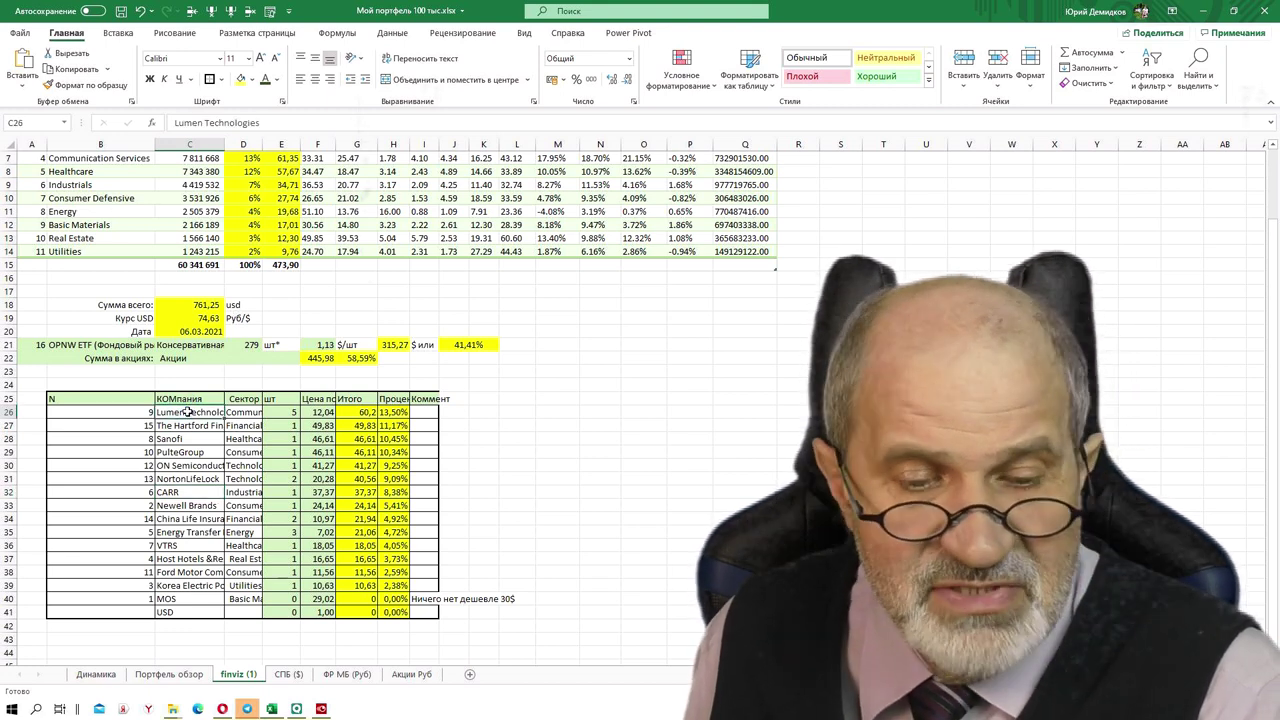
{"action": "left_click", "coordinate": [248, 412]}
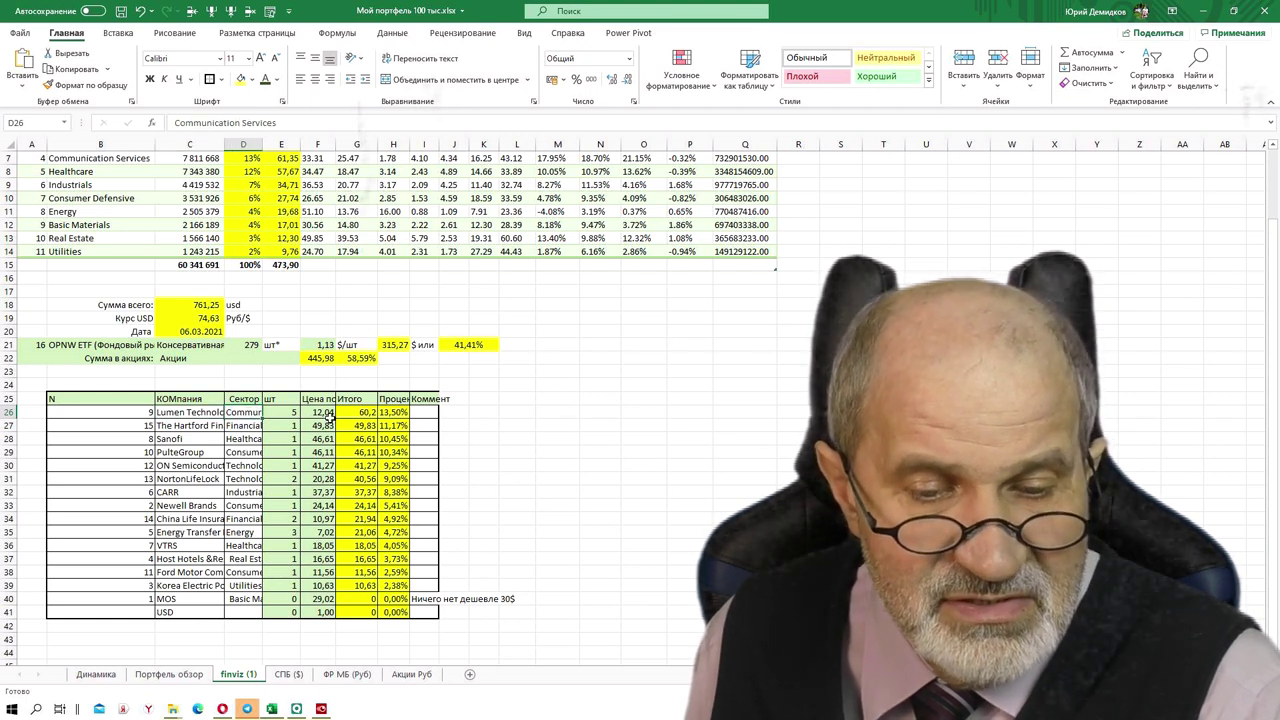
{"action": "scroll", "coordinate": [258, 265], "scroll_direction": "up", "scroll_amount": 2}
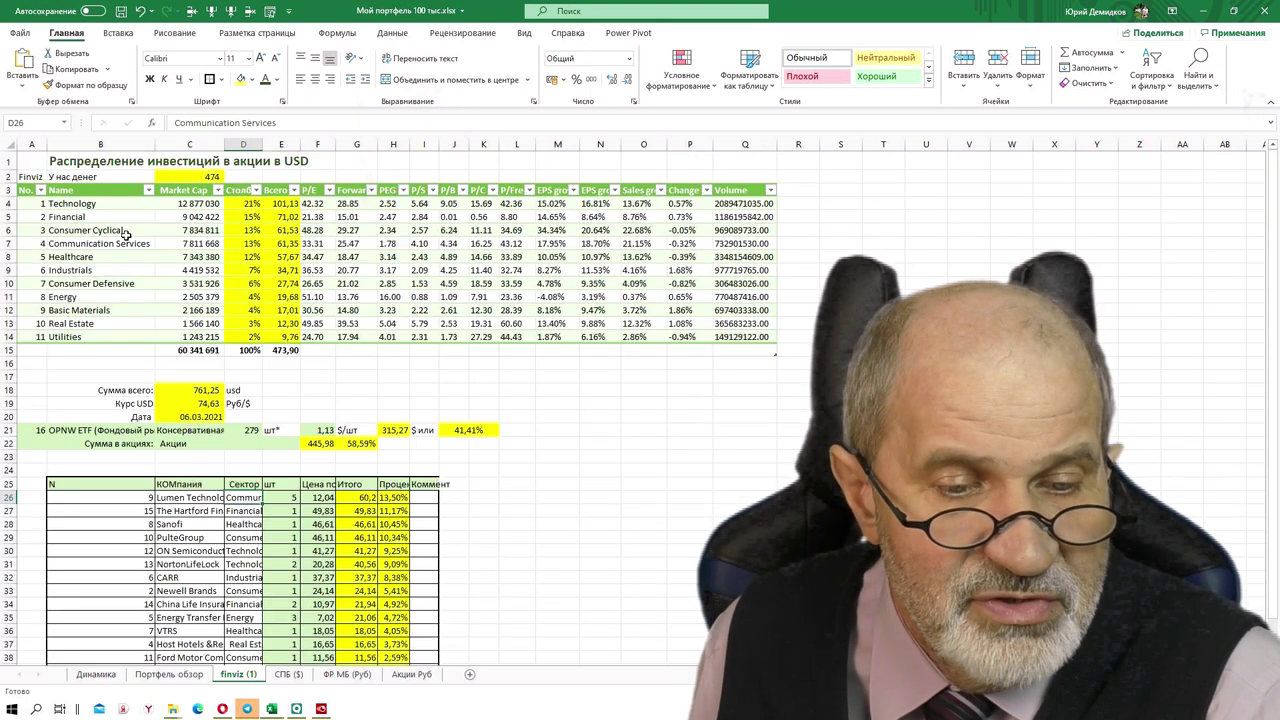
{"action": "left_click", "coordinate": [284, 244]}
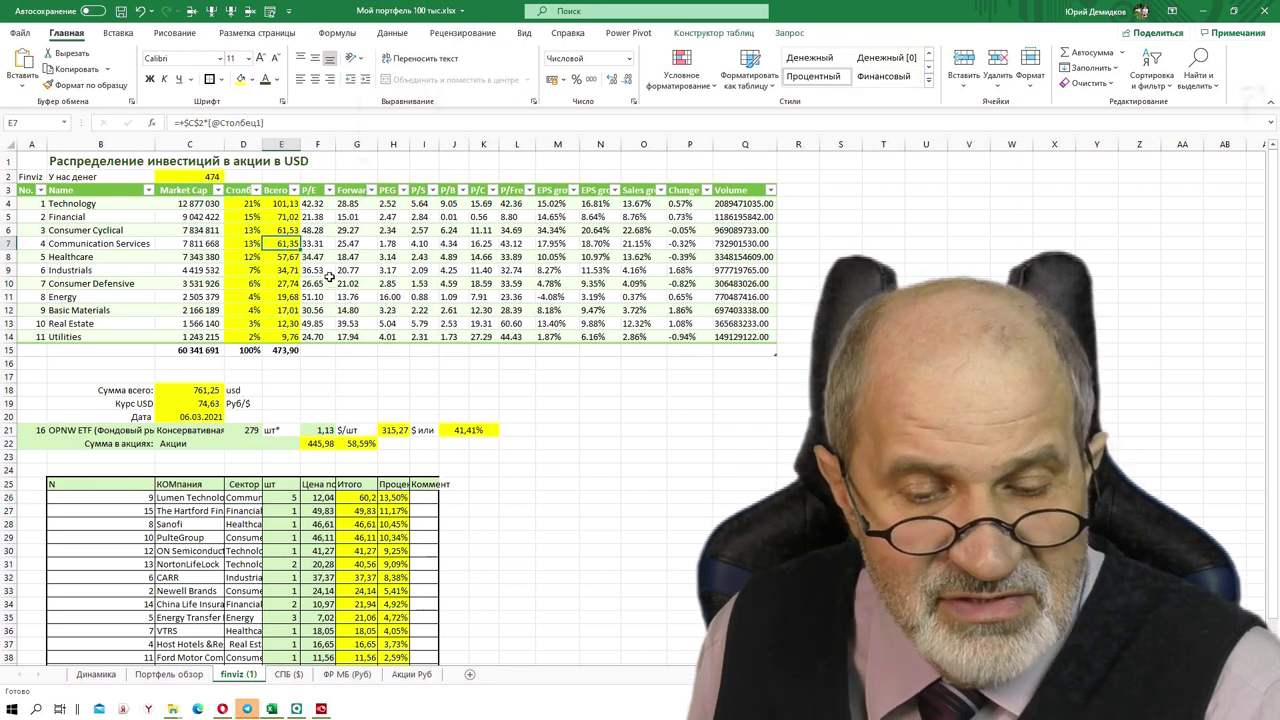
{"action": "left_click", "coordinate": [376, 496]}
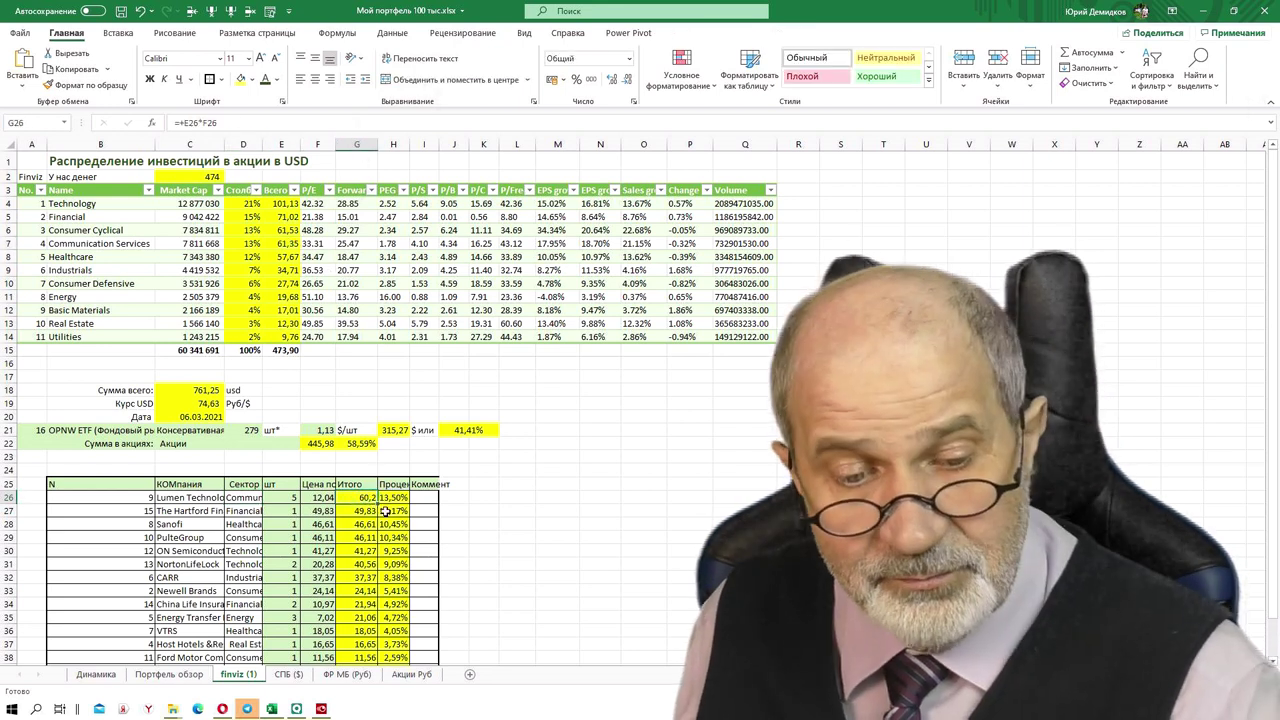
{"action": "left_click", "coordinate": [290, 498]}
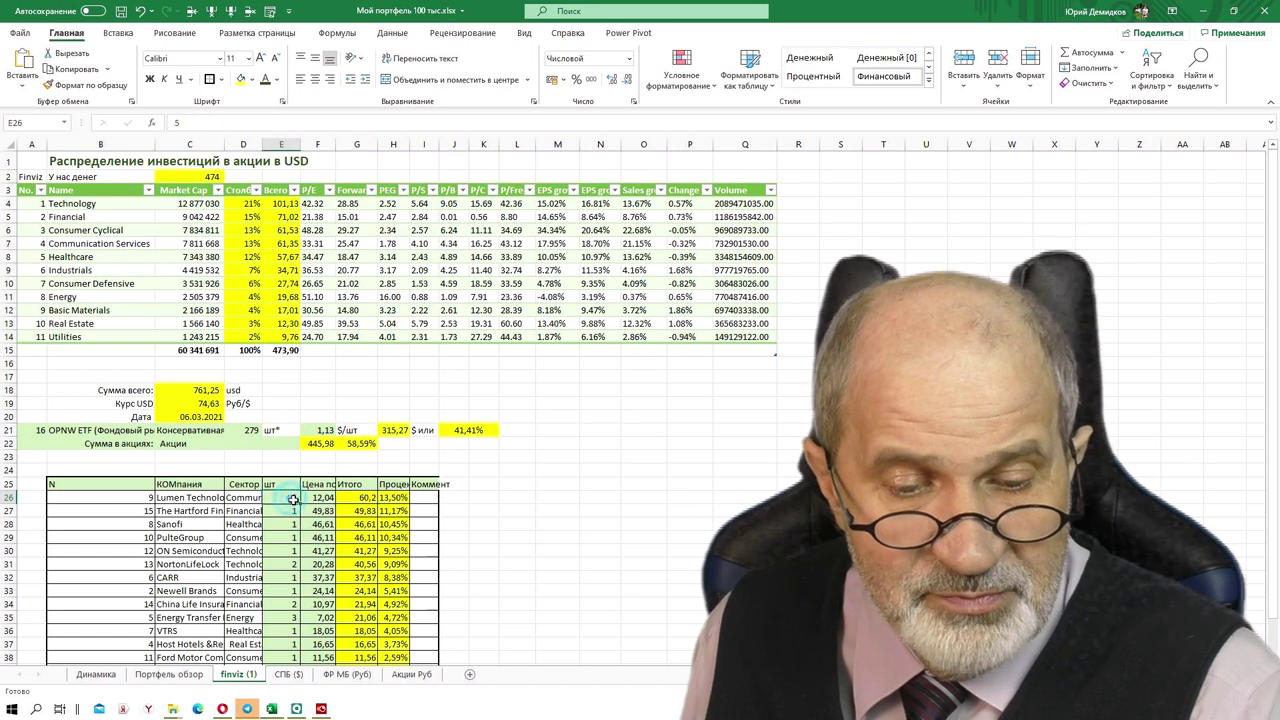
{"action": "type", "text": "5"}
{"action": "left_click", "coordinate": [320, 497]}
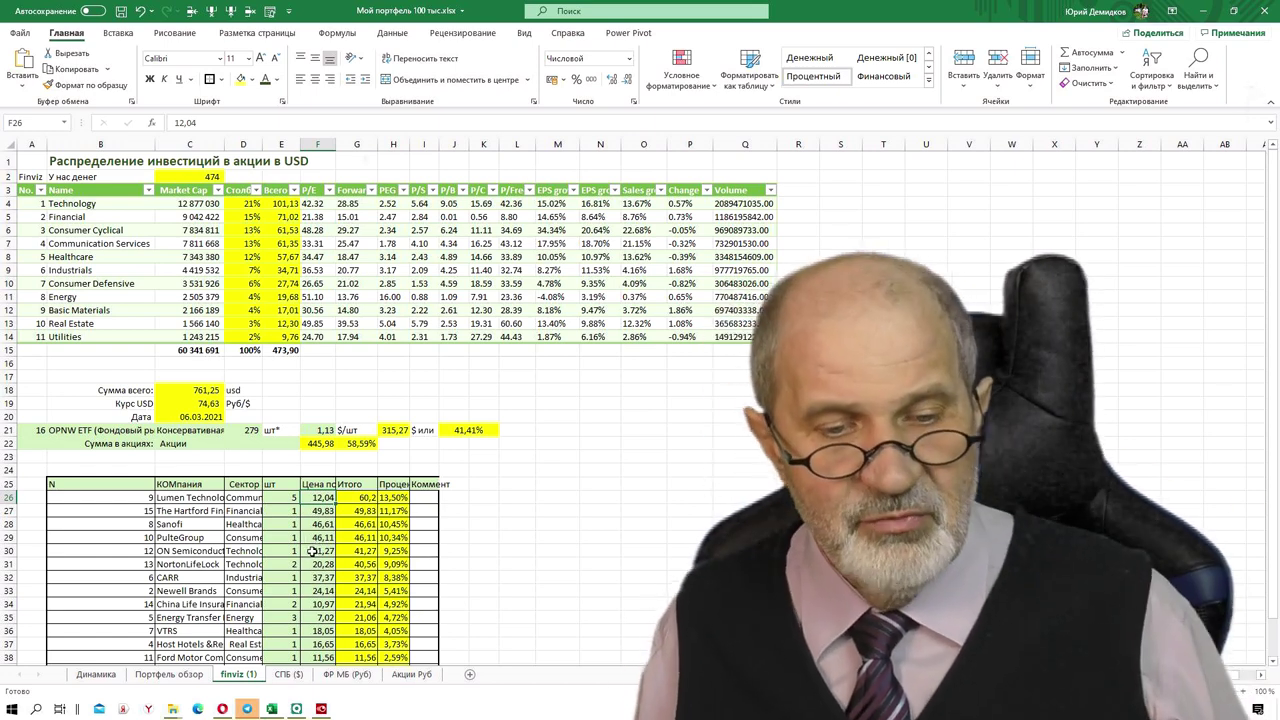
Review the exported portfolio on the СПБ ($) sheet and the ETF OPNW, ОткрФКИОП2 and FXRW ETF entries on the ФР МБ (Руб) sheet.
{"action": "scroll", "coordinate": [313, 551], "scroll_direction": "down", "scroll_amount": 1}
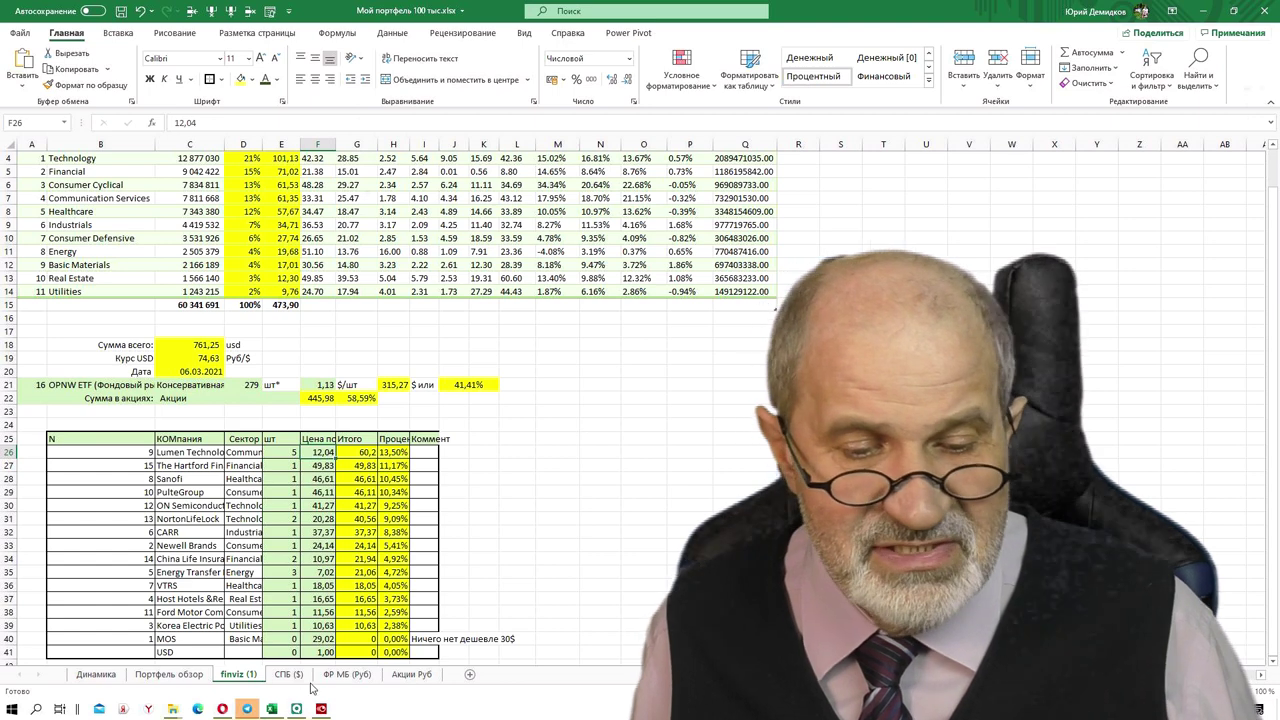
{"action": "left_click", "coordinate": [288, 674]}
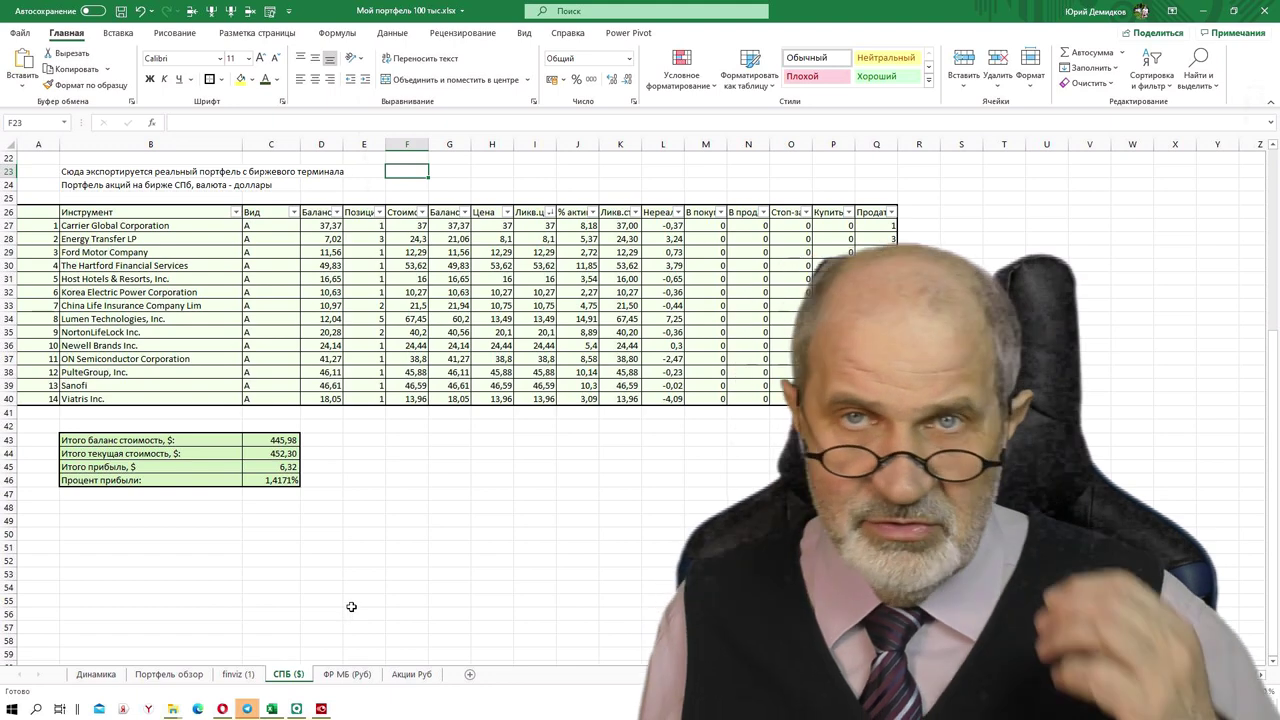
{"action": "left_click", "coordinate": [352, 677]}
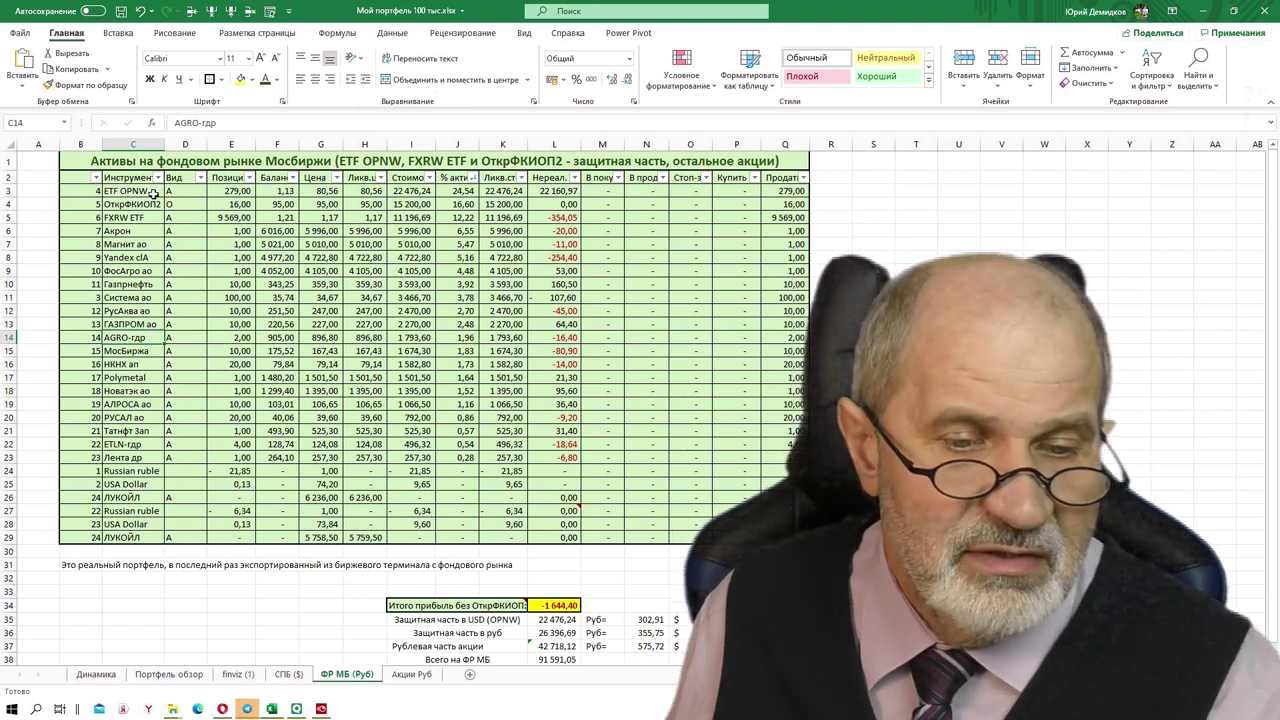
{"action": "left_click", "coordinate": [145, 190]}
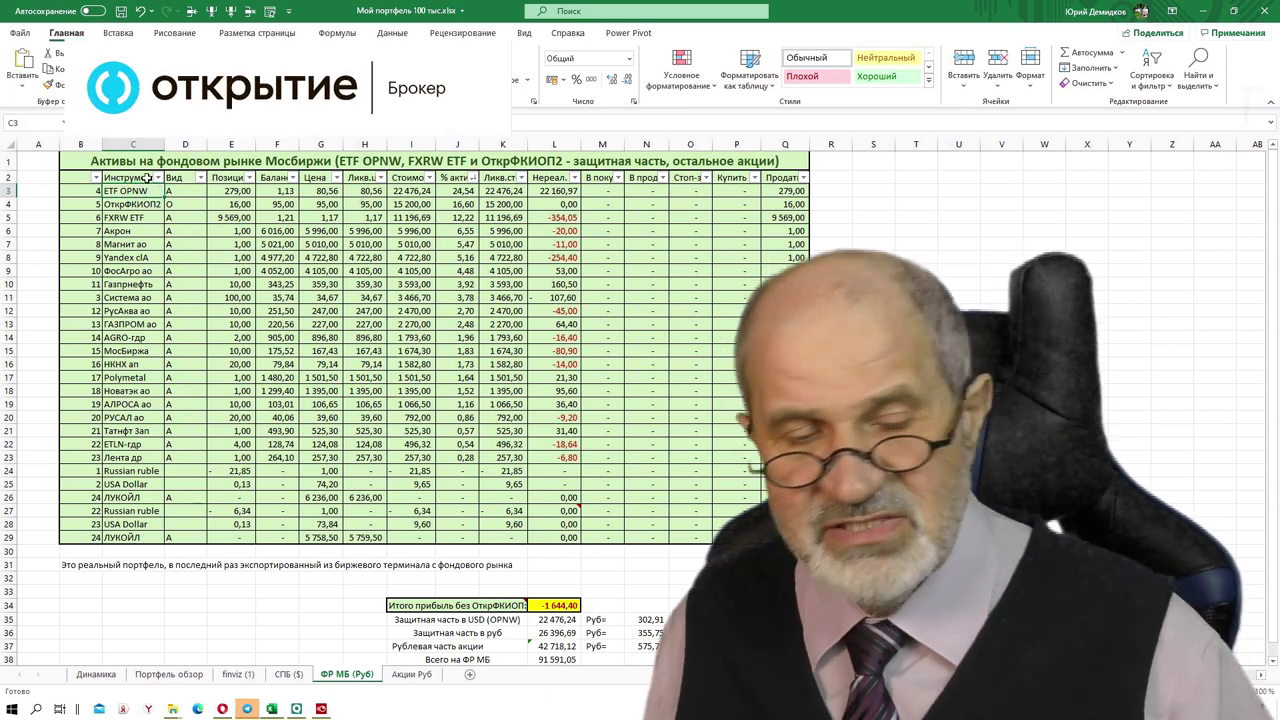
{"action": "left_click", "coordinate": [148, 204]}
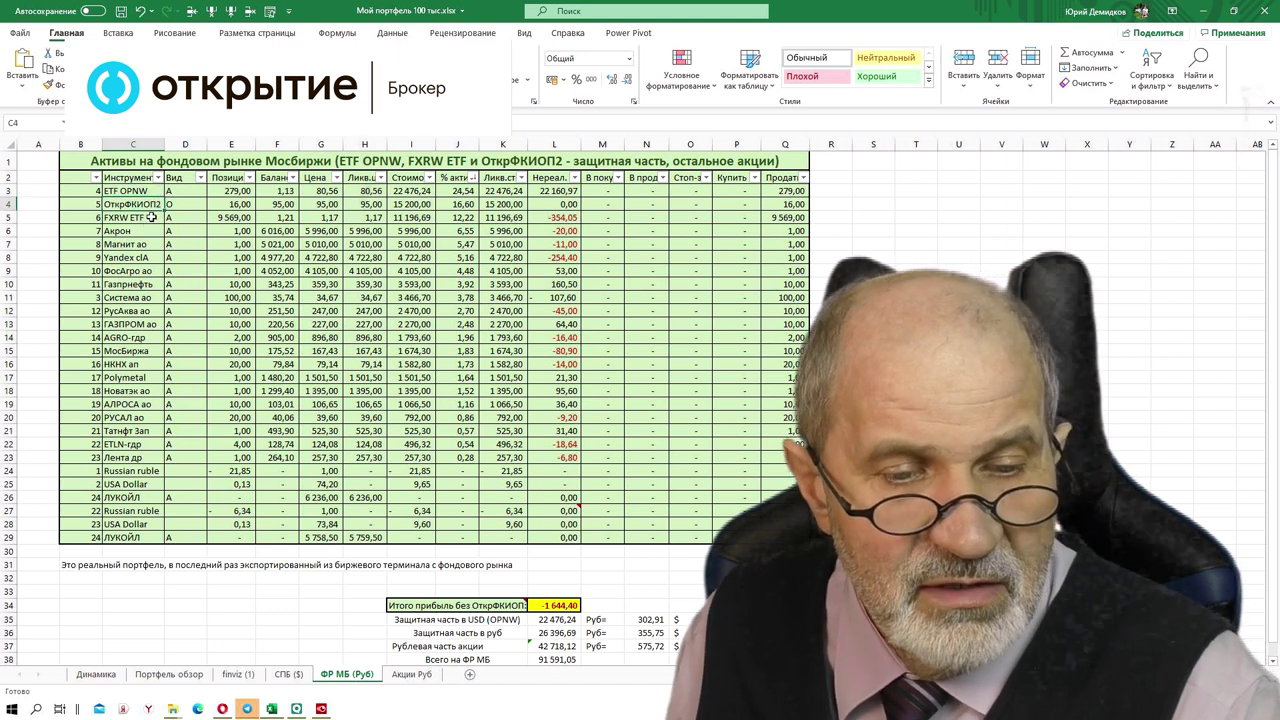
{"action": "left_click", "coordinate": [148, 217]}
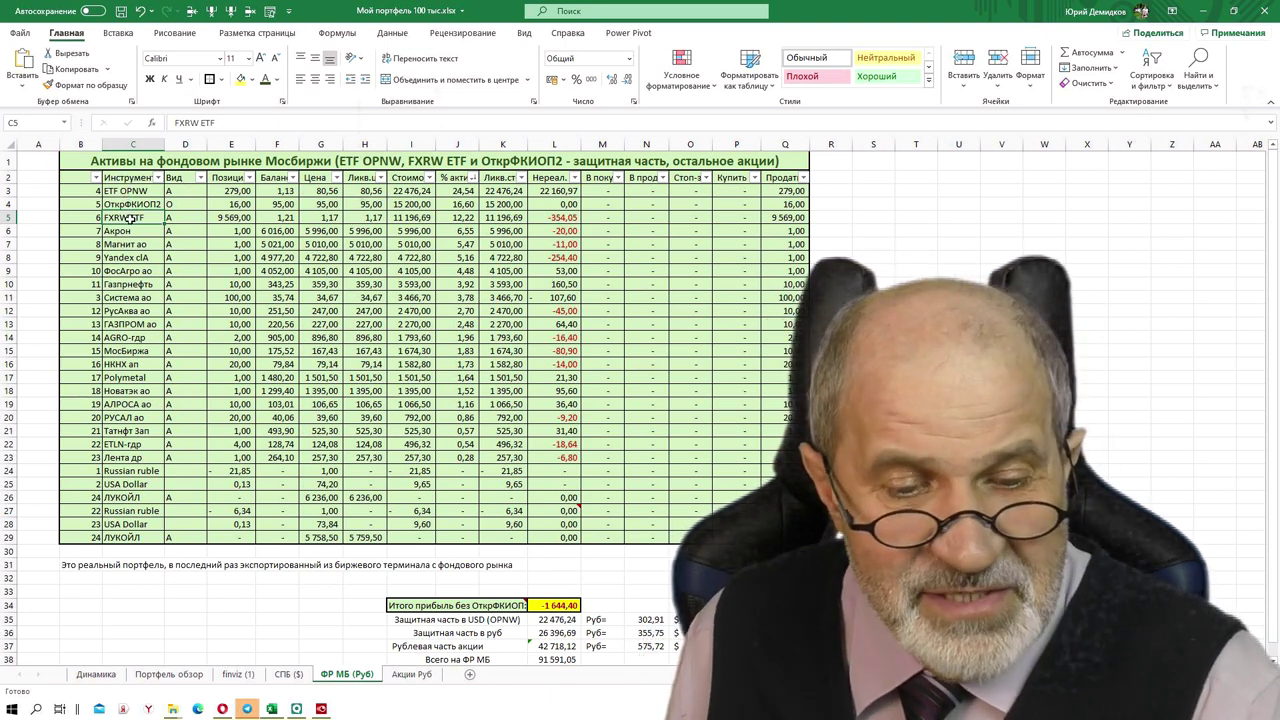
Examine the total invested, the Банки allocation formula and the Сумма в наличии amount on the Акции Руб sheet.
{"action": "left_click", "coordinate": [411, 675]}
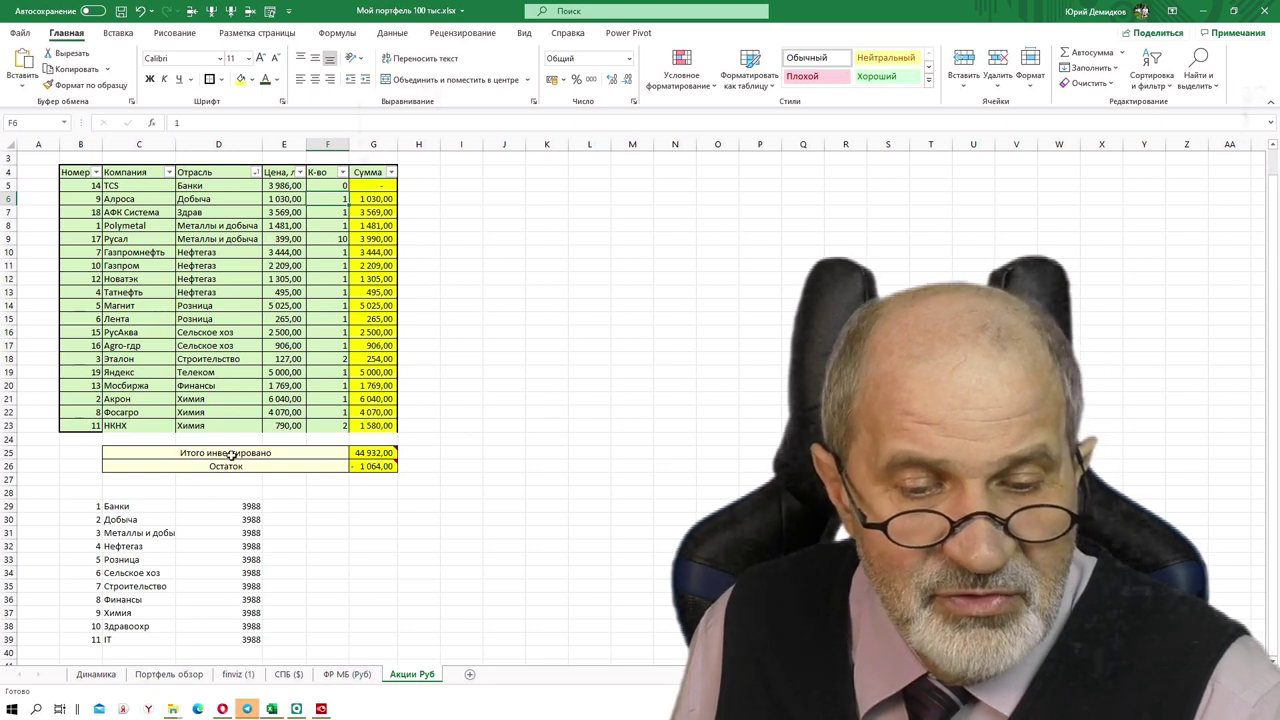
{"action": "left_click", "coordinate": [364, 458]}
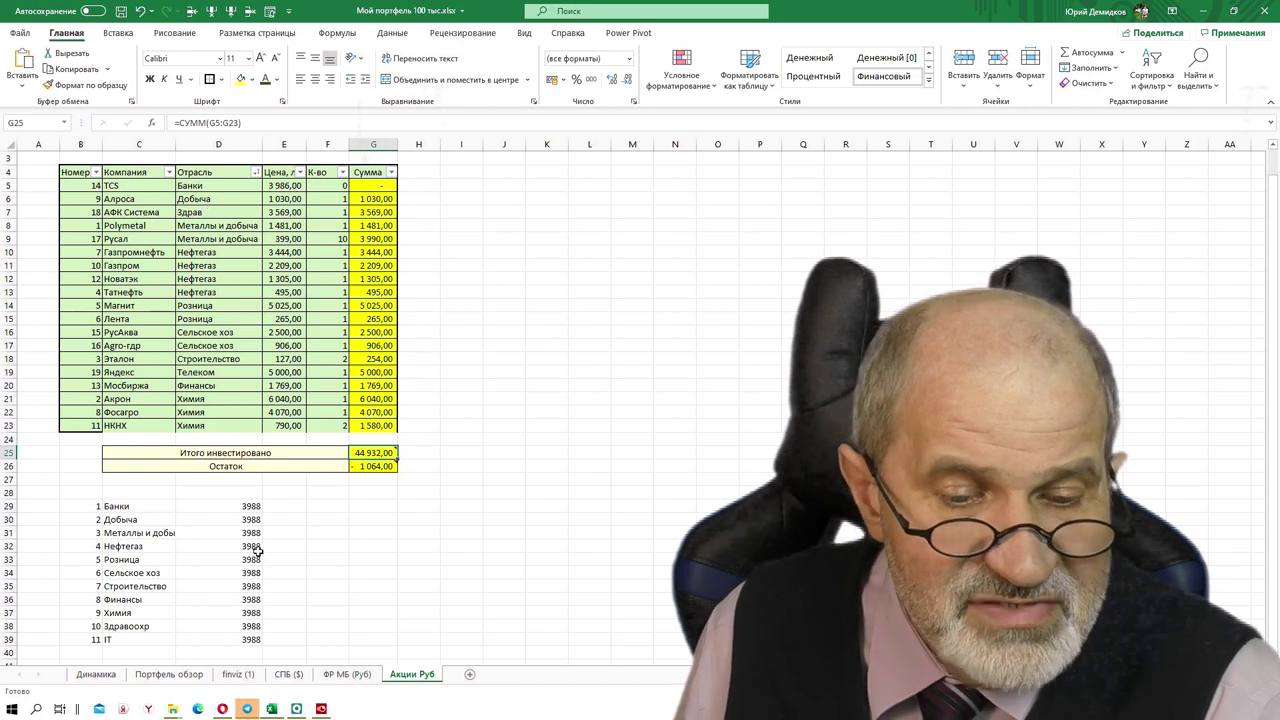
{"action": "left_click", "coordinate": [219, 503]}
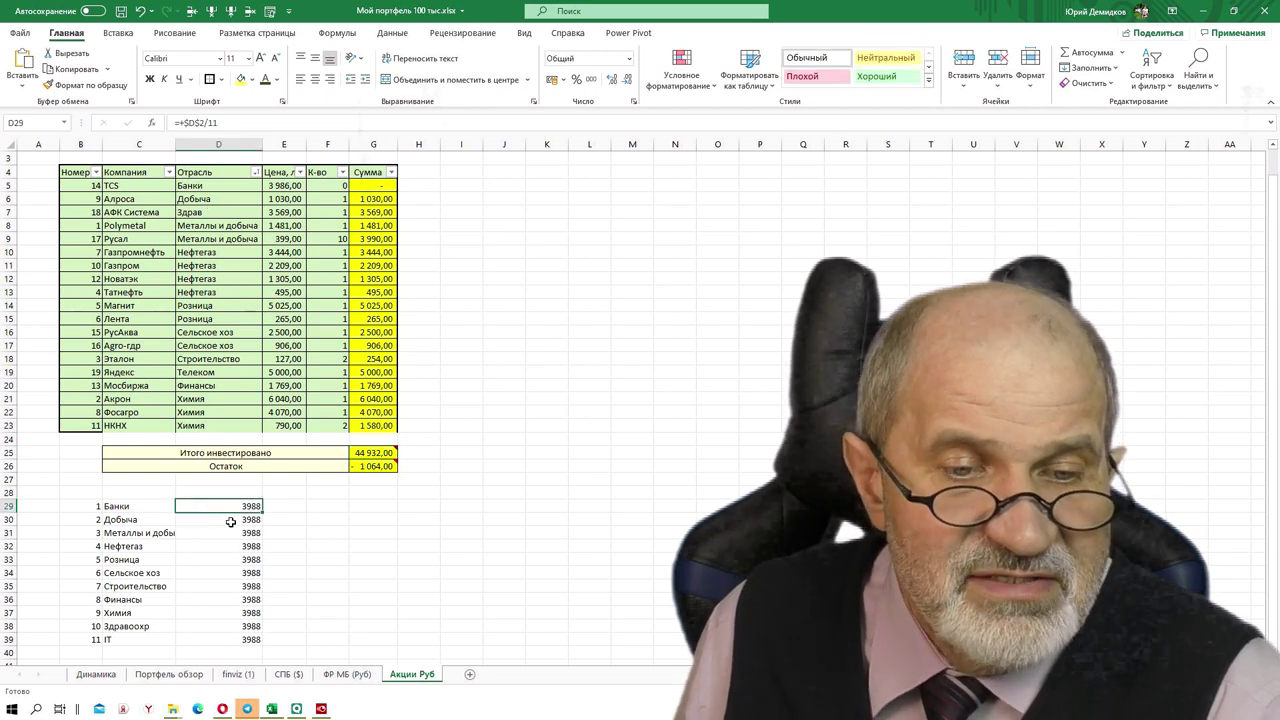
{"action": "scroll", "coordinate": [386, 326], "scroll_direction": "up", "scroll_amount": 1}
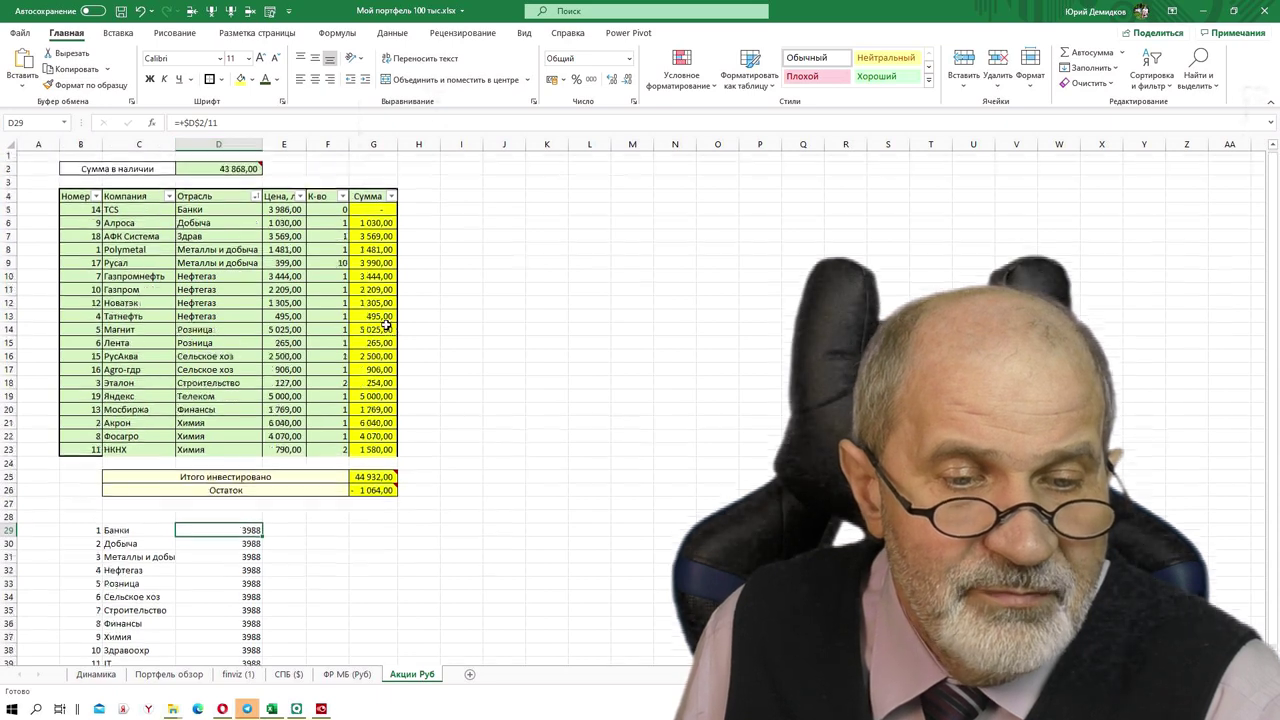
{"action": "left_click", "coordinate": [221, 171]}
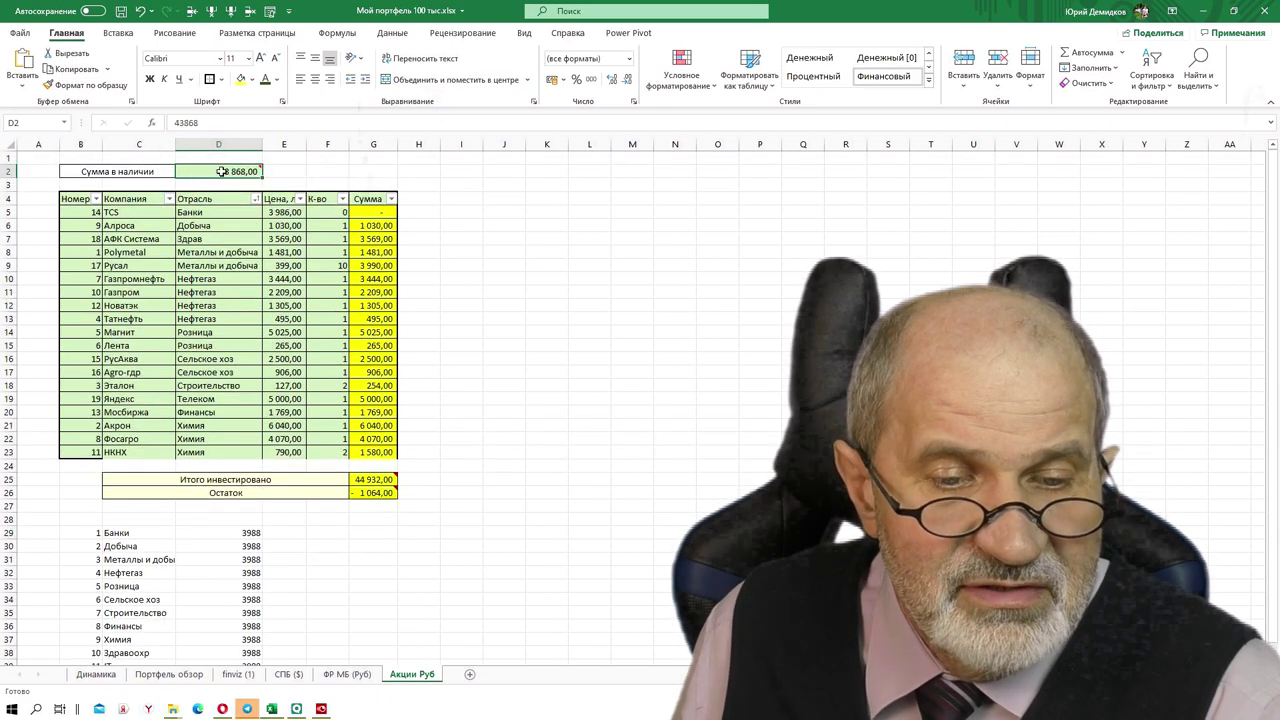
{"action": "mouse_move", "coordinate": [221, 171]}
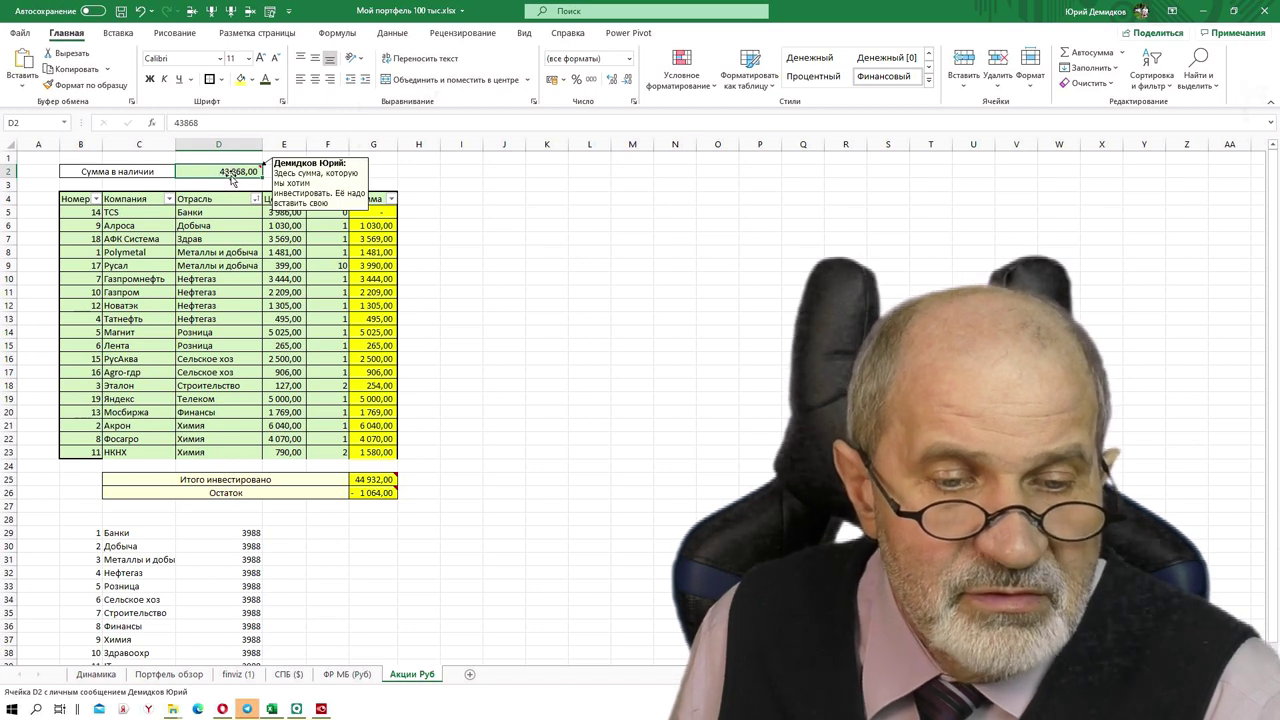
Check the share amounts on the Портфель обзор sheet and the equal per-sector amounts from Банки to IT on the Акции Руб sheet.
{"action": "left_click", "coordinate": [186, 676]}
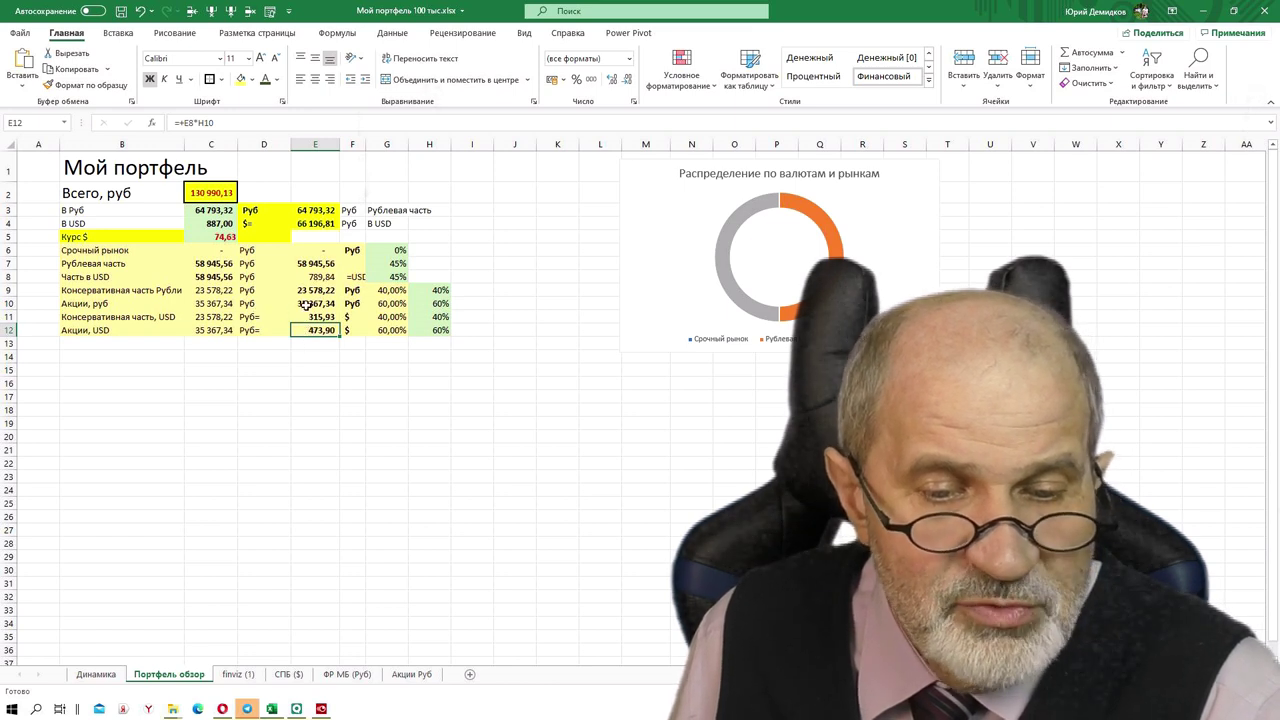
{"action": "left_click", "coordinate": [409, 677]}
{"action": "left_click", "coordinate": [242, 532]}
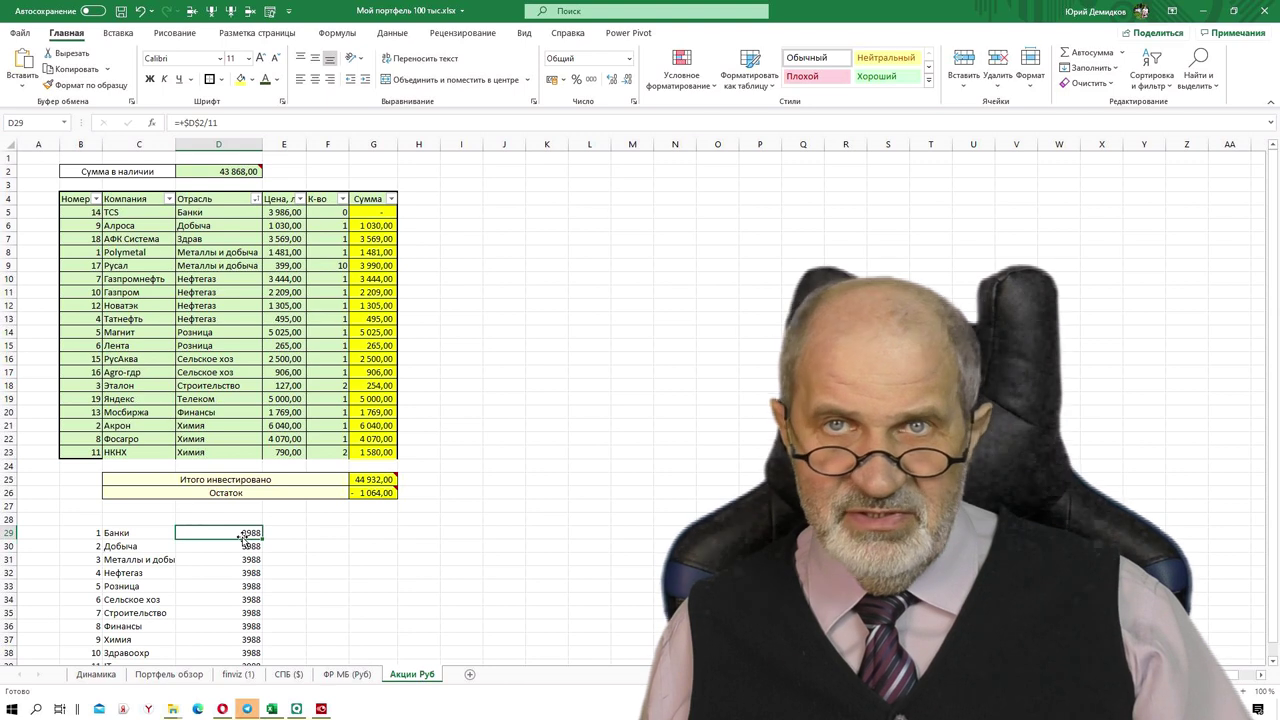
{"action": "scroll", "coordinate": [235, 545], "scroll_direction": "down", "scroll_amount": 2}
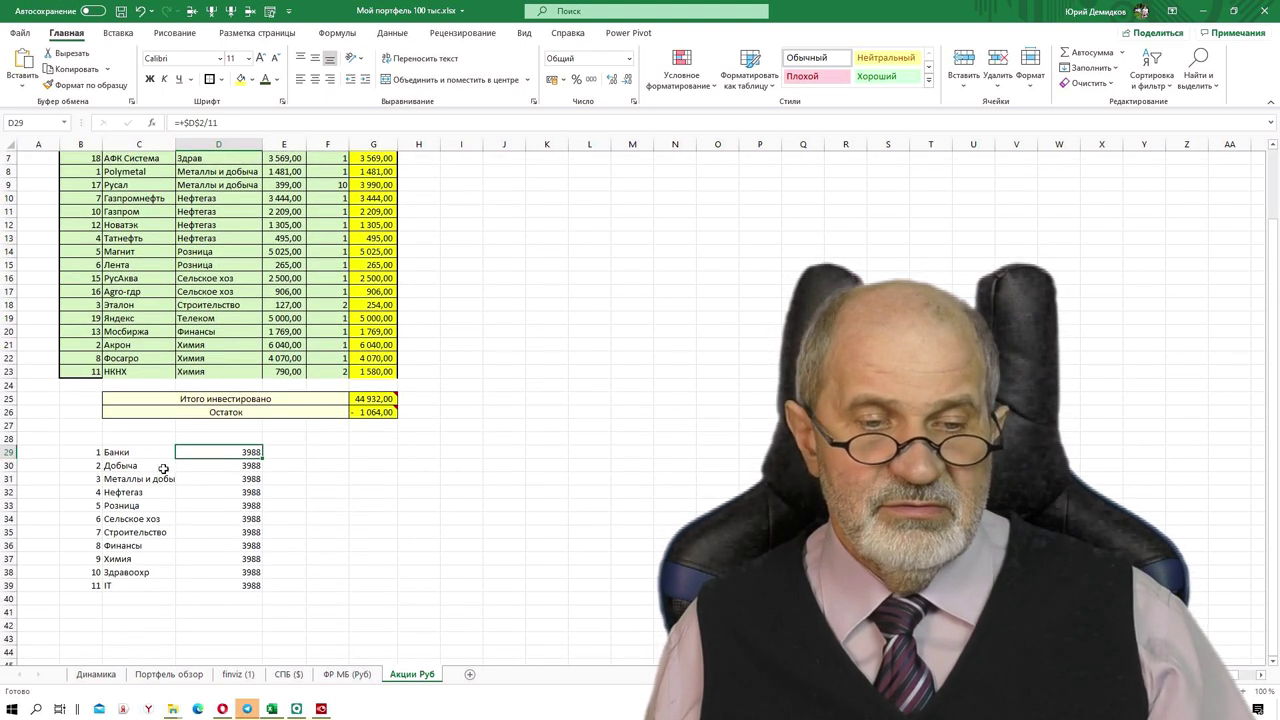
{"action": "left_click", "coordinate": [255, 480]}
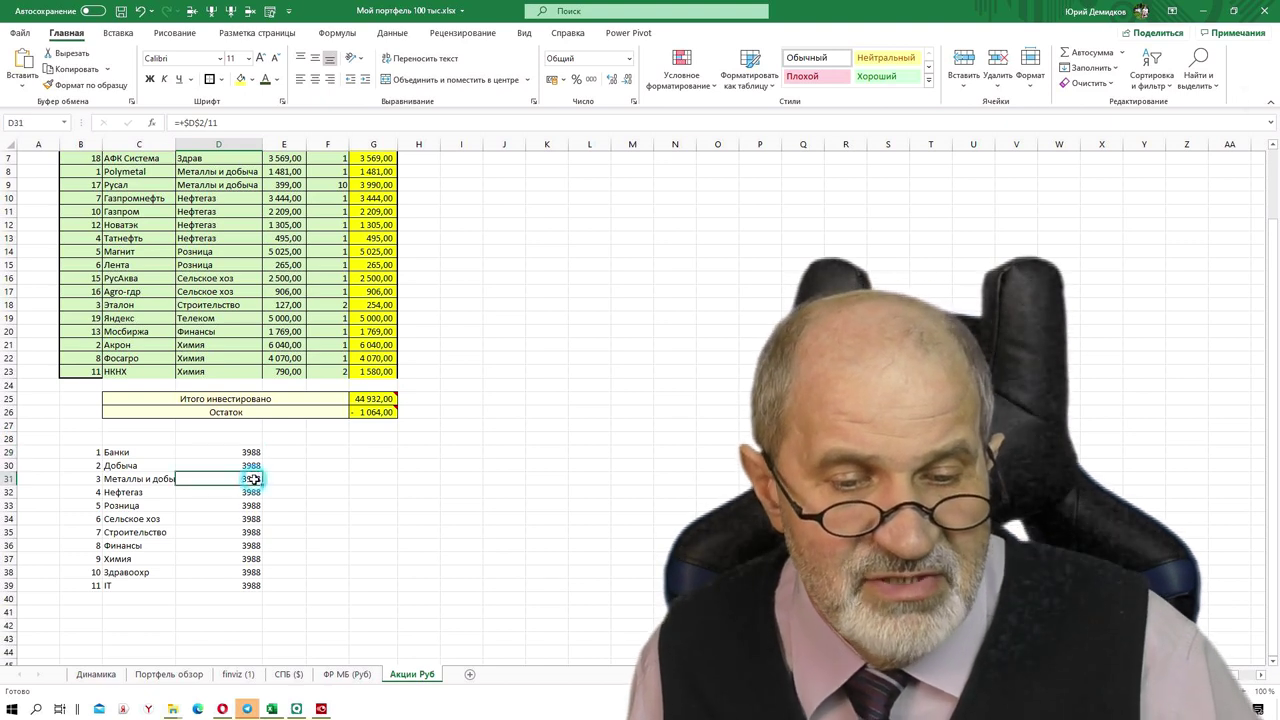
{"action": "left_click", "coordinate": [252, 559]}
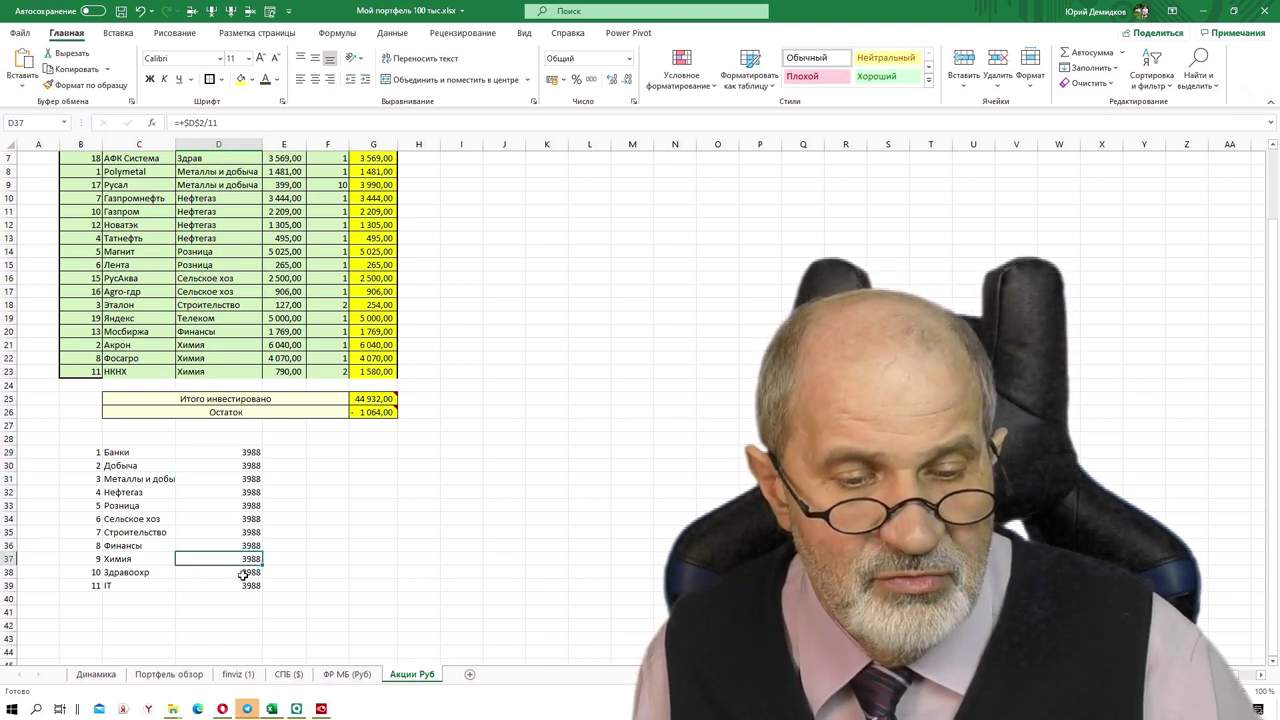
{"action": "left_click", "coordinate": [241, 586]}
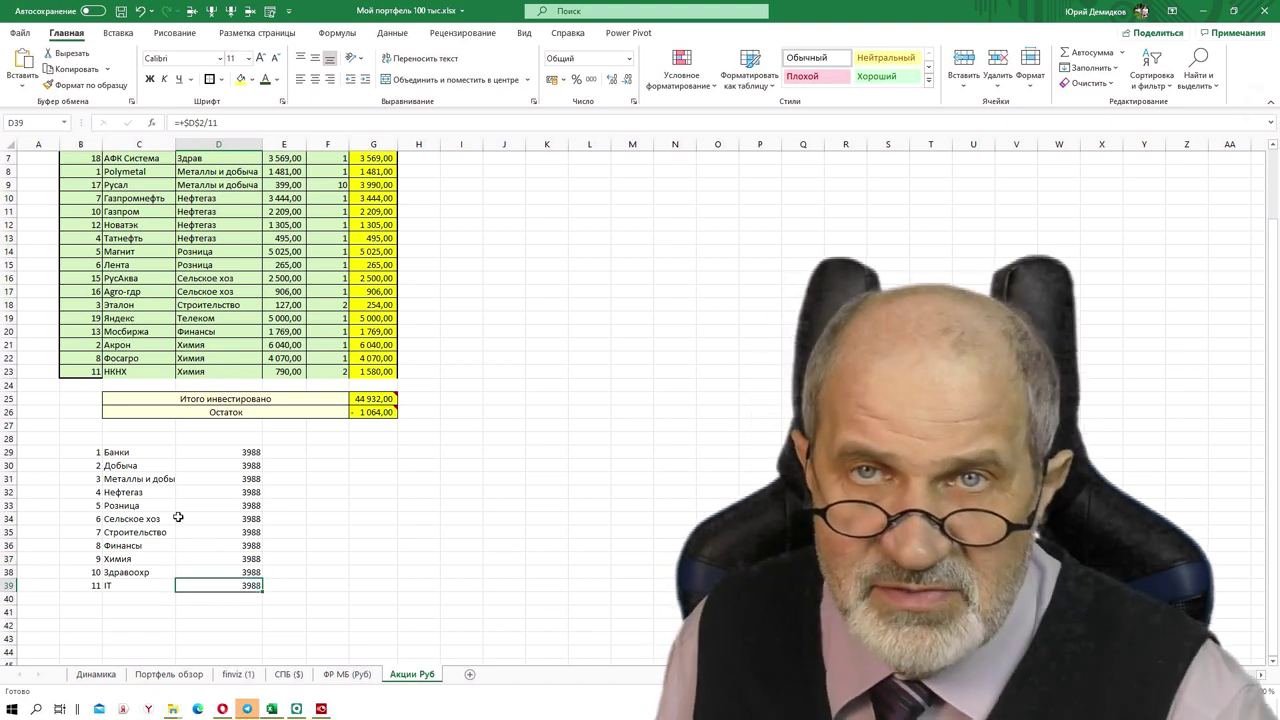
{"action": "left_click", "coordinate": [234, 451]}
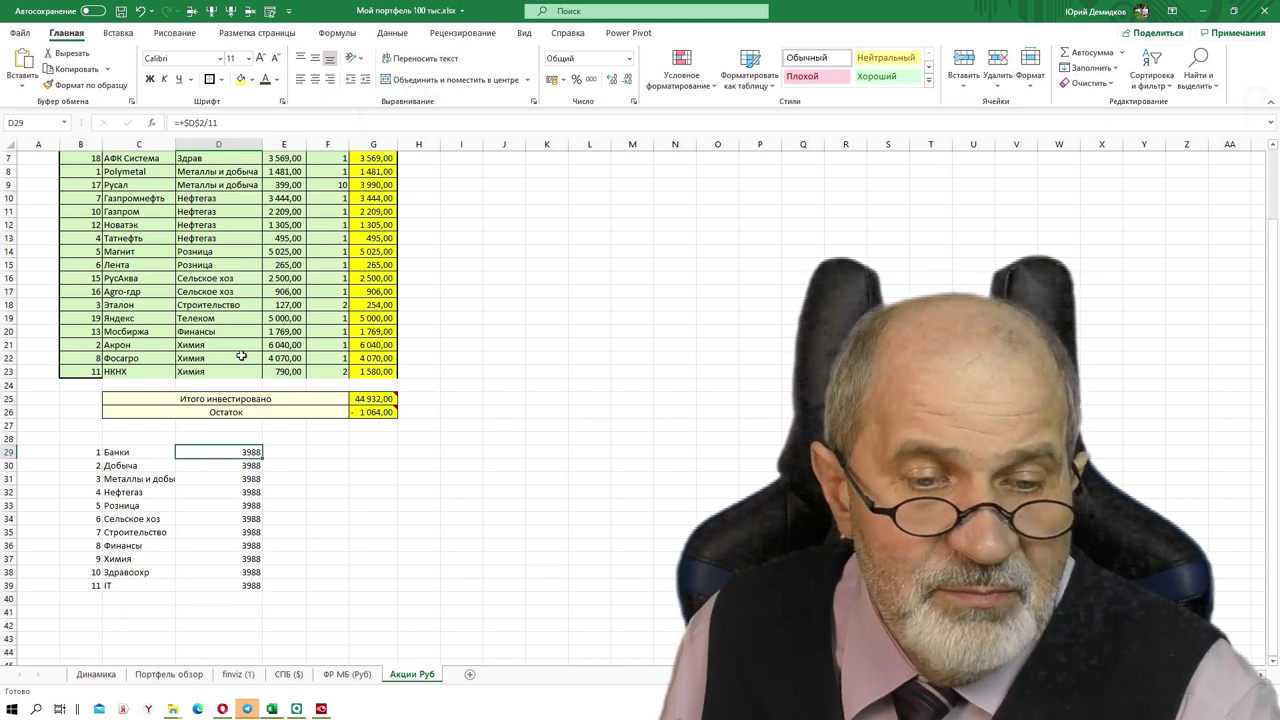
Set the TCS share quantity to 1 and check the Остаток and Итого инвестировано cells.
{"action": "scroll", "coordinate": [240, 356], "scroll_direction": "up", "scroll_amount": 2}
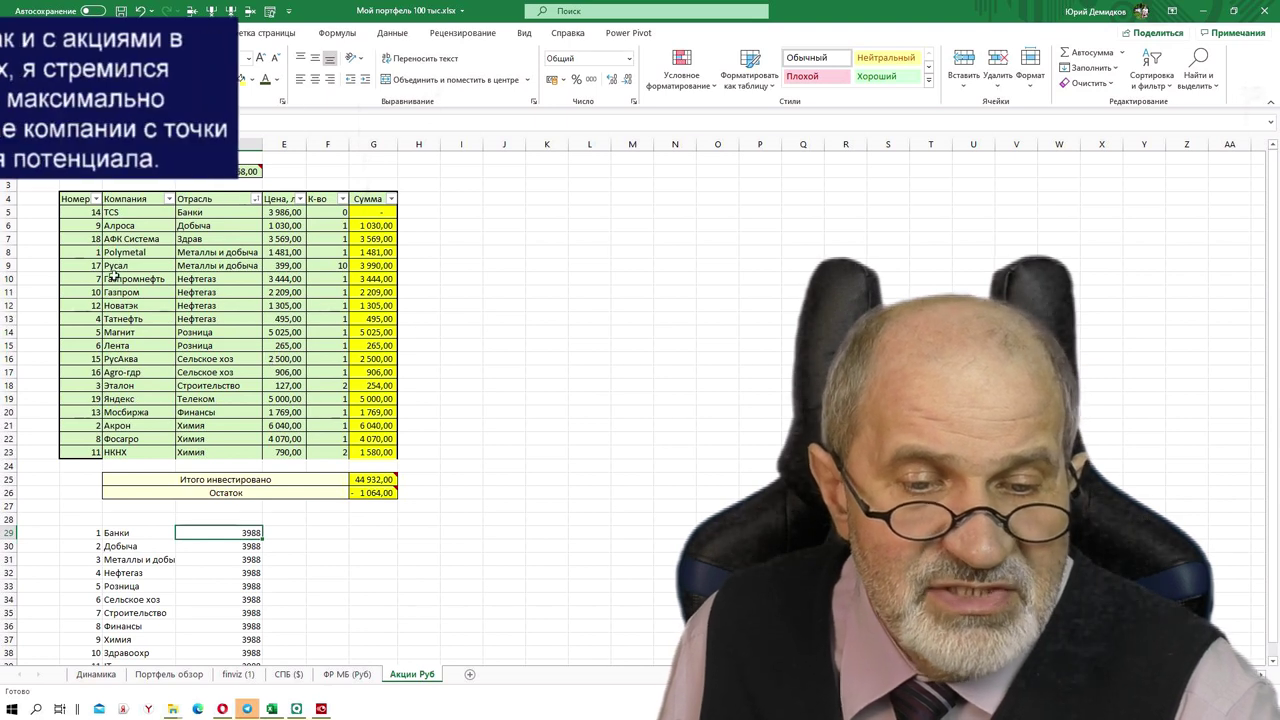
{"action": "left_click", "coordinate": [284, 212]}
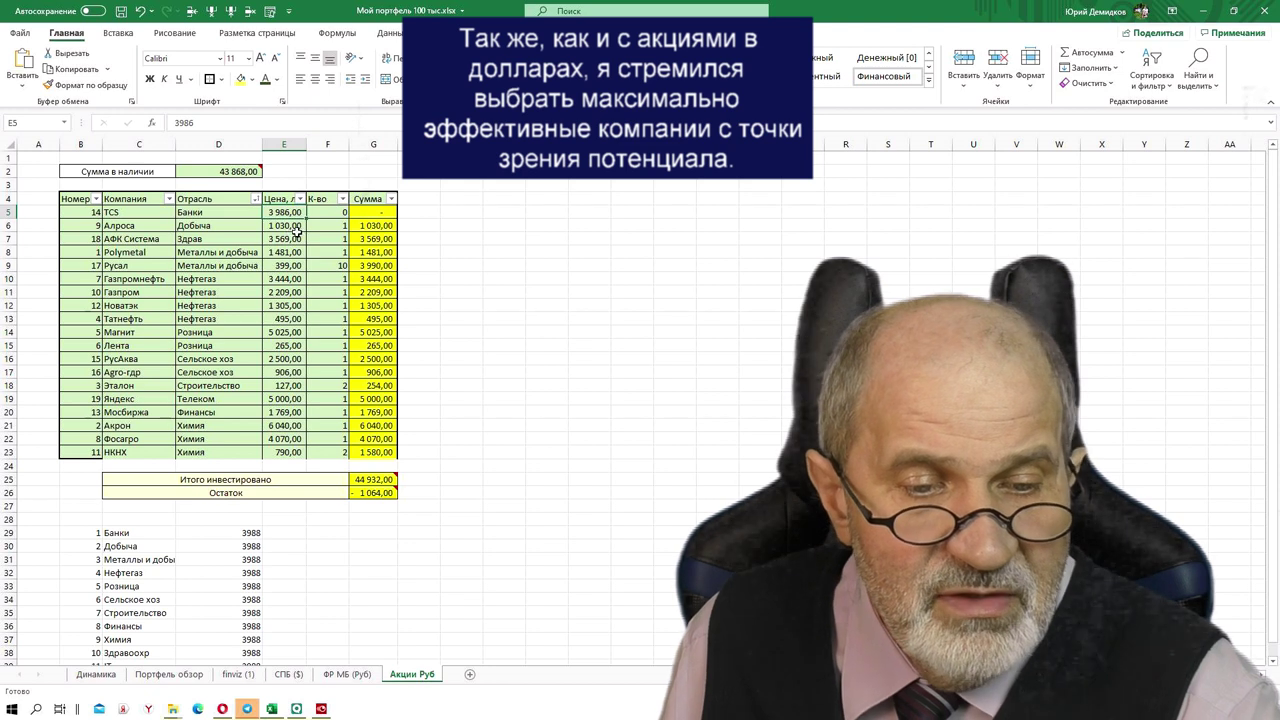
{"action": "left_click", "coordinate": [324, 213]}
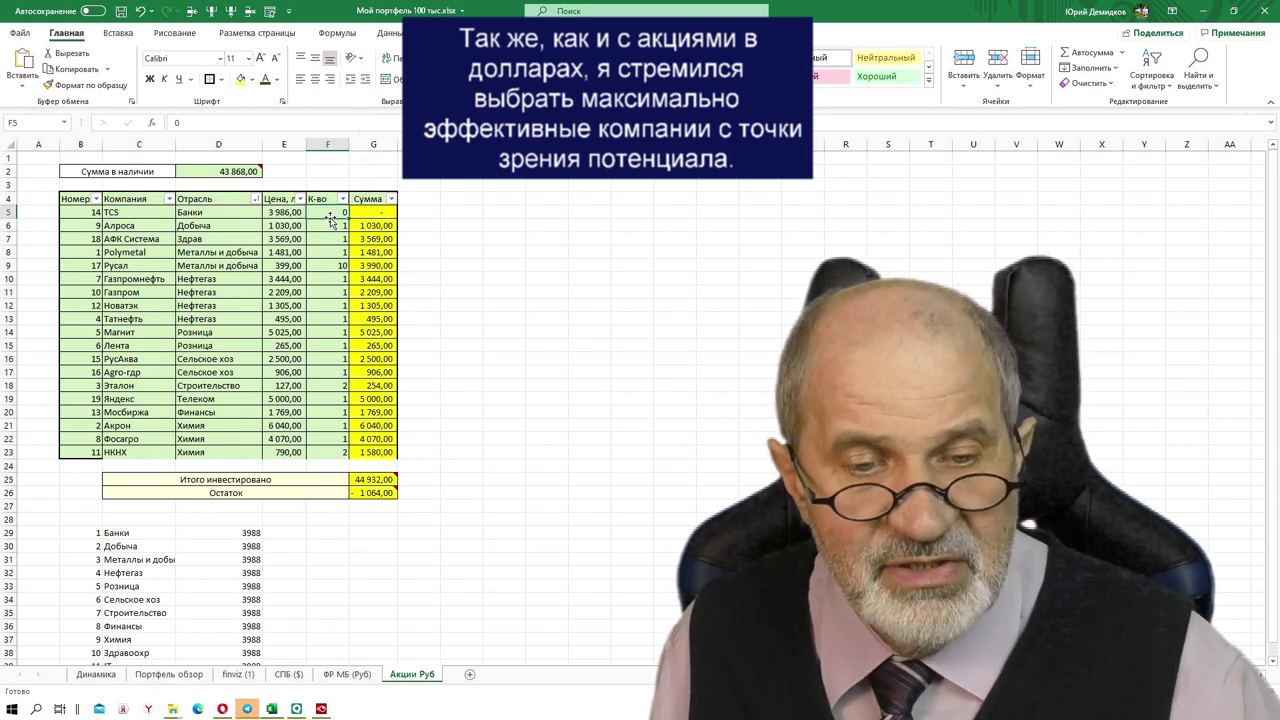
{"action": "type", "text": "1"}
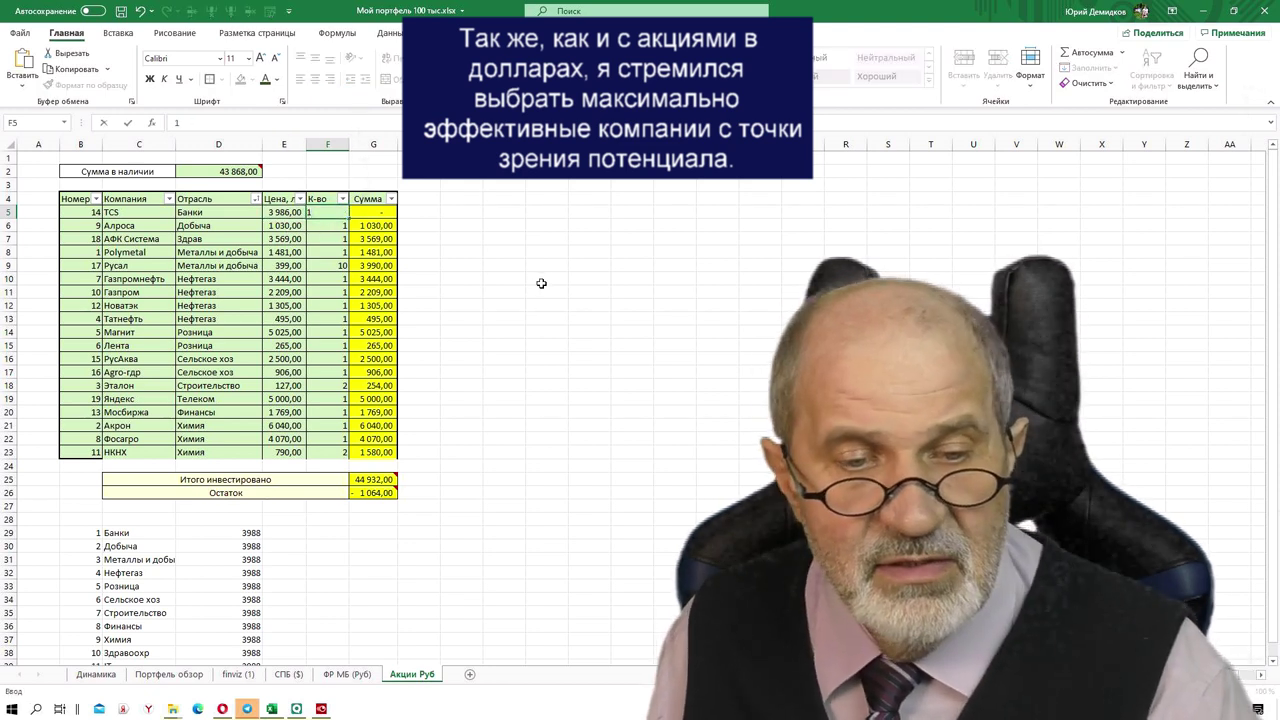
{"action": "key", "text": "Return"}
{"action": "left_click", "coordinate": [378, 494]}
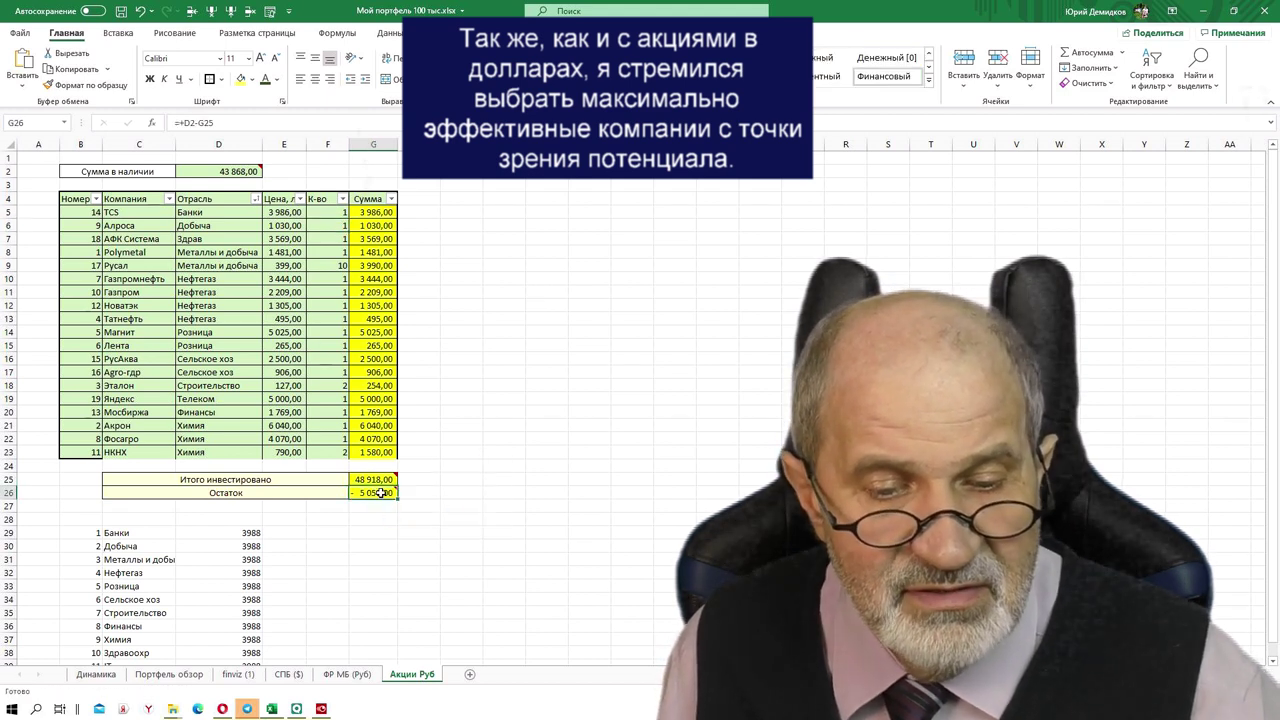
{"action": "mouse_move", "coordinate": [374, 480]}
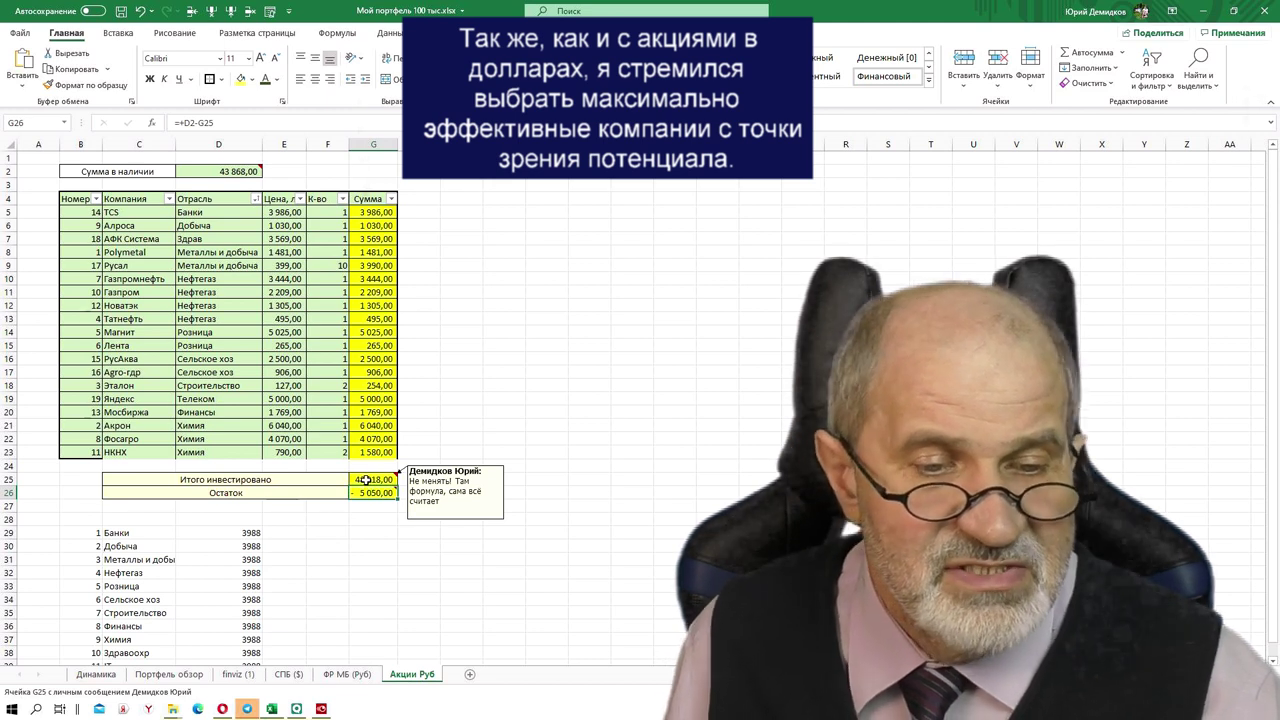
Set the TCS share quantity back to 0.
{"action": "left_click", "coordinate": [344, 213]}
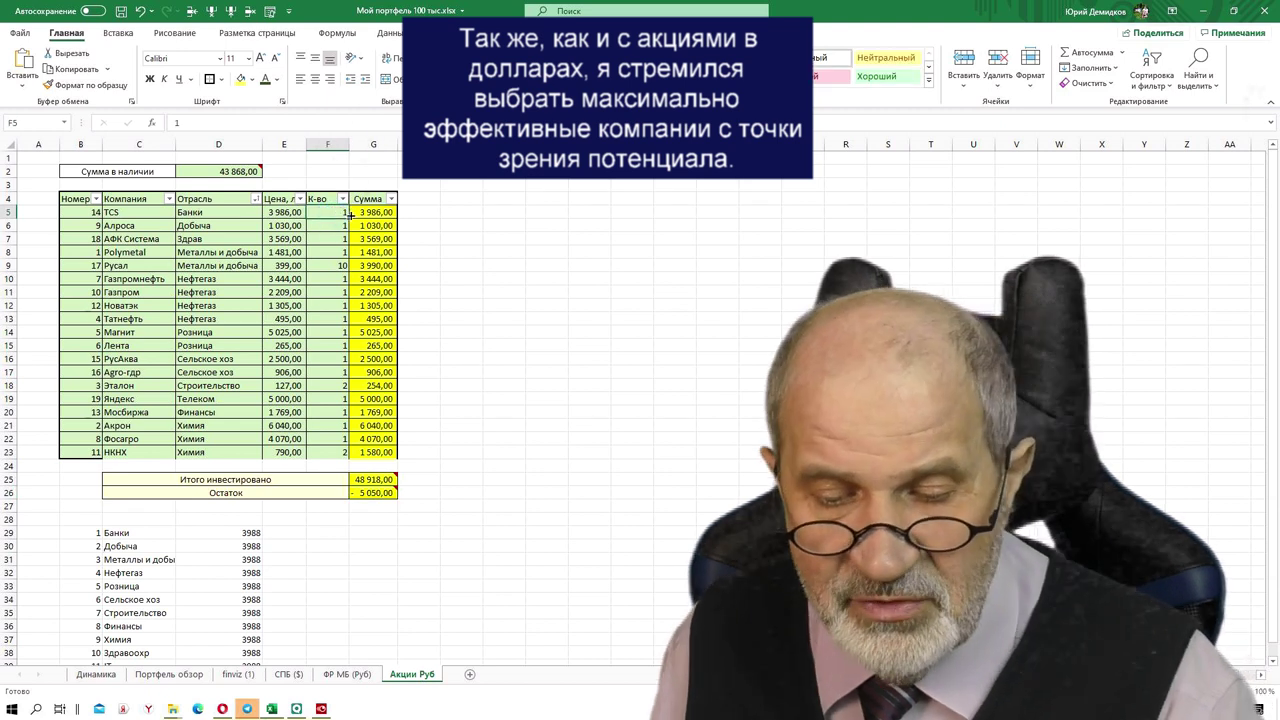
{"action": "type", "text": "0"}
{"action": "left_click", "coordinate": [498, 291]}
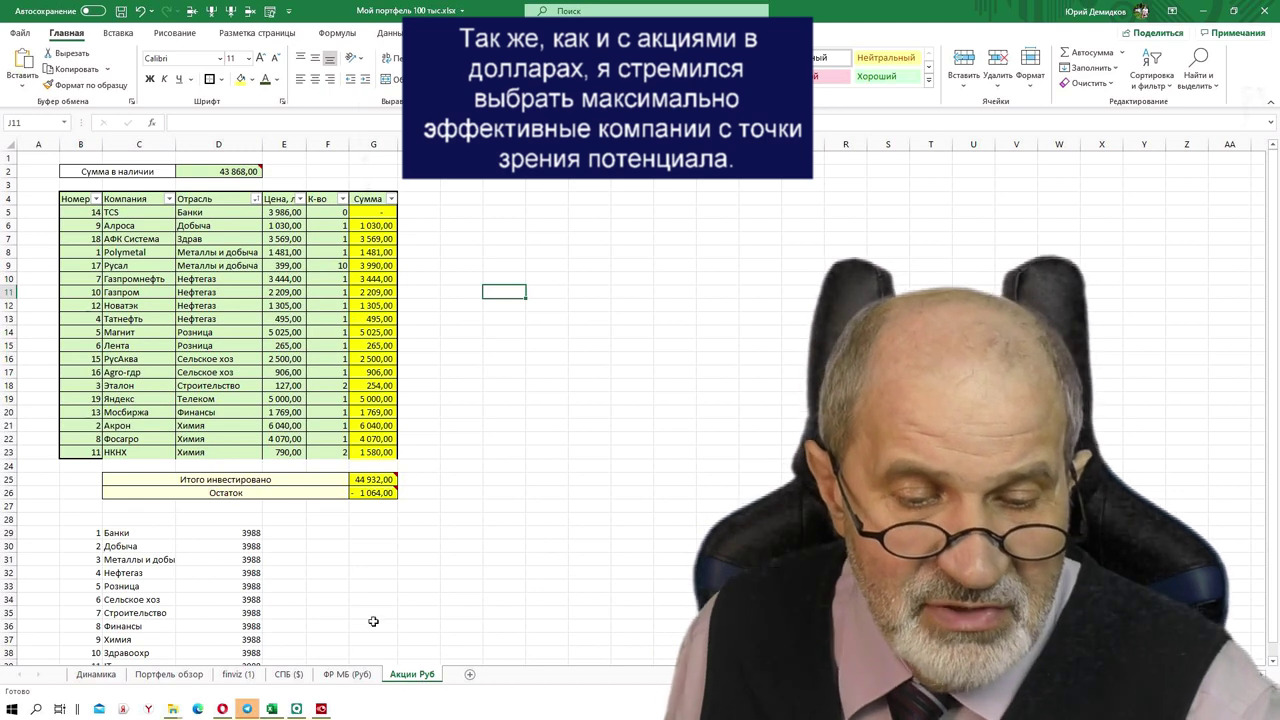
View the ФР МБ (Руб) and СПБ ($) sheets, and switch to QUIK to review the Акции ИИС and USD ИИС account positions.
{"action": "left_click", "coordinate": [345, 674]}
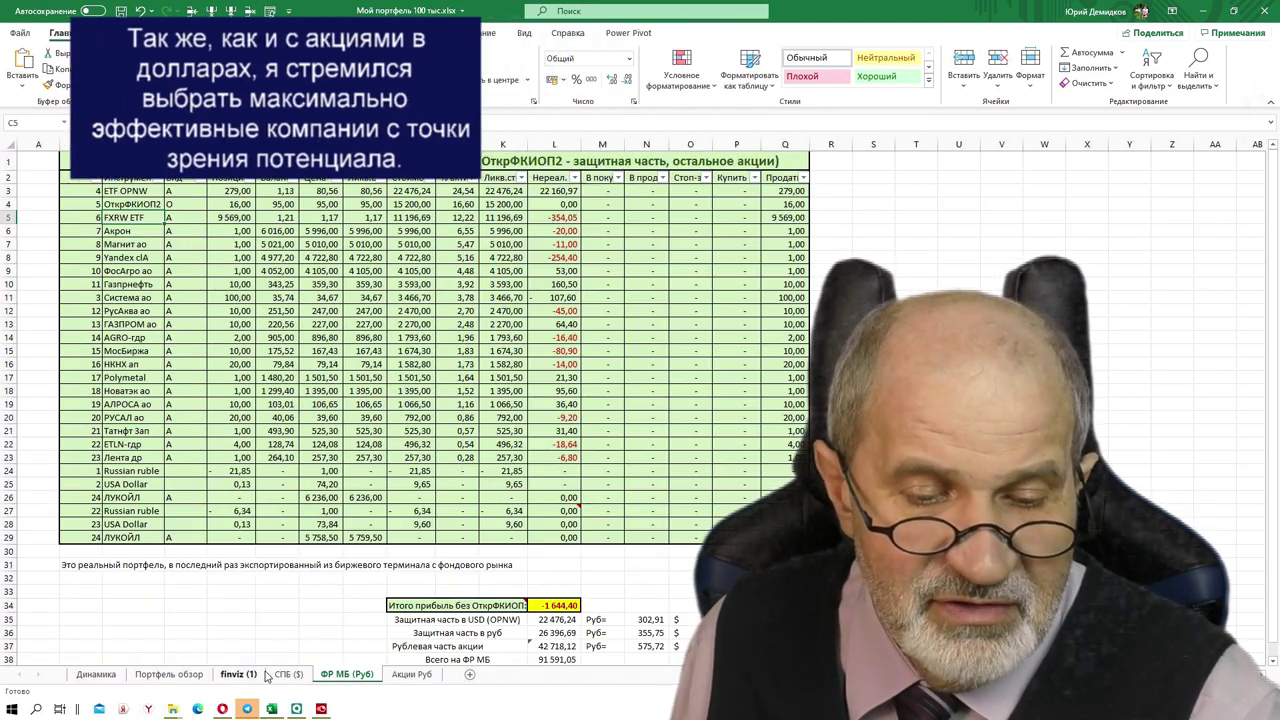
{"action": "left_click", "coordinate": [291, 674]}
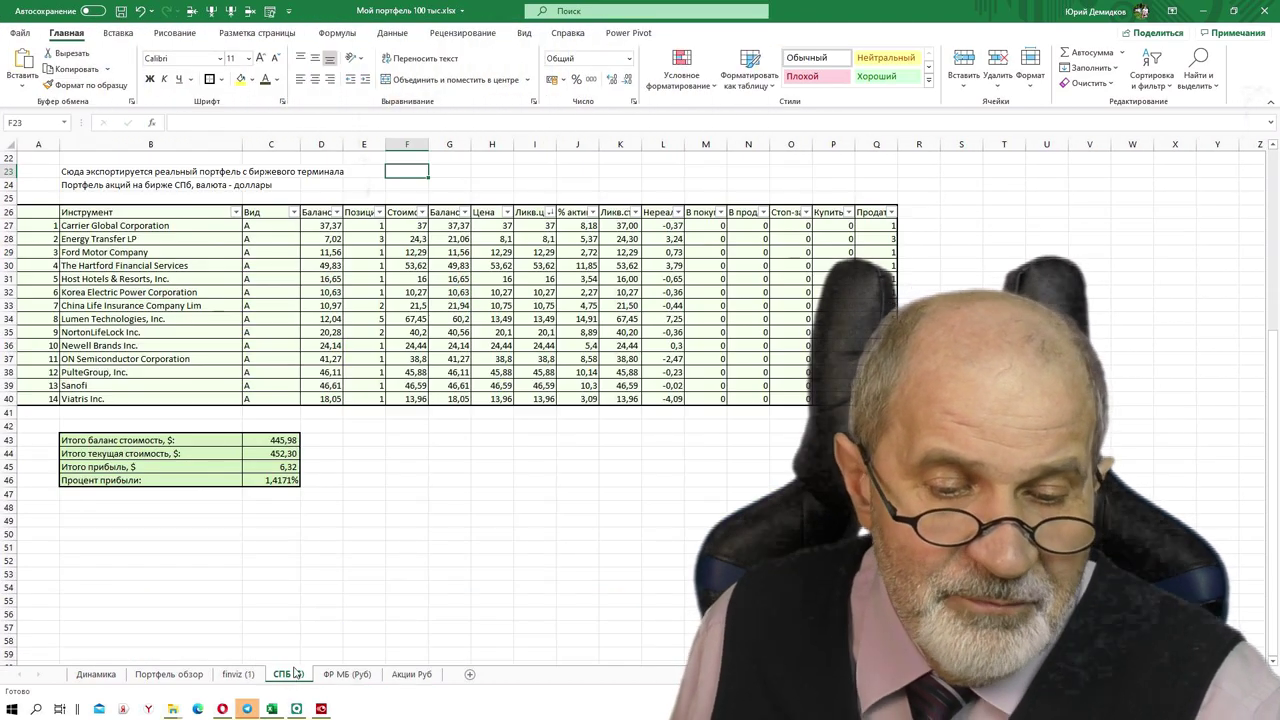
{"action": "left_click", "coordinate": [296, 709]}
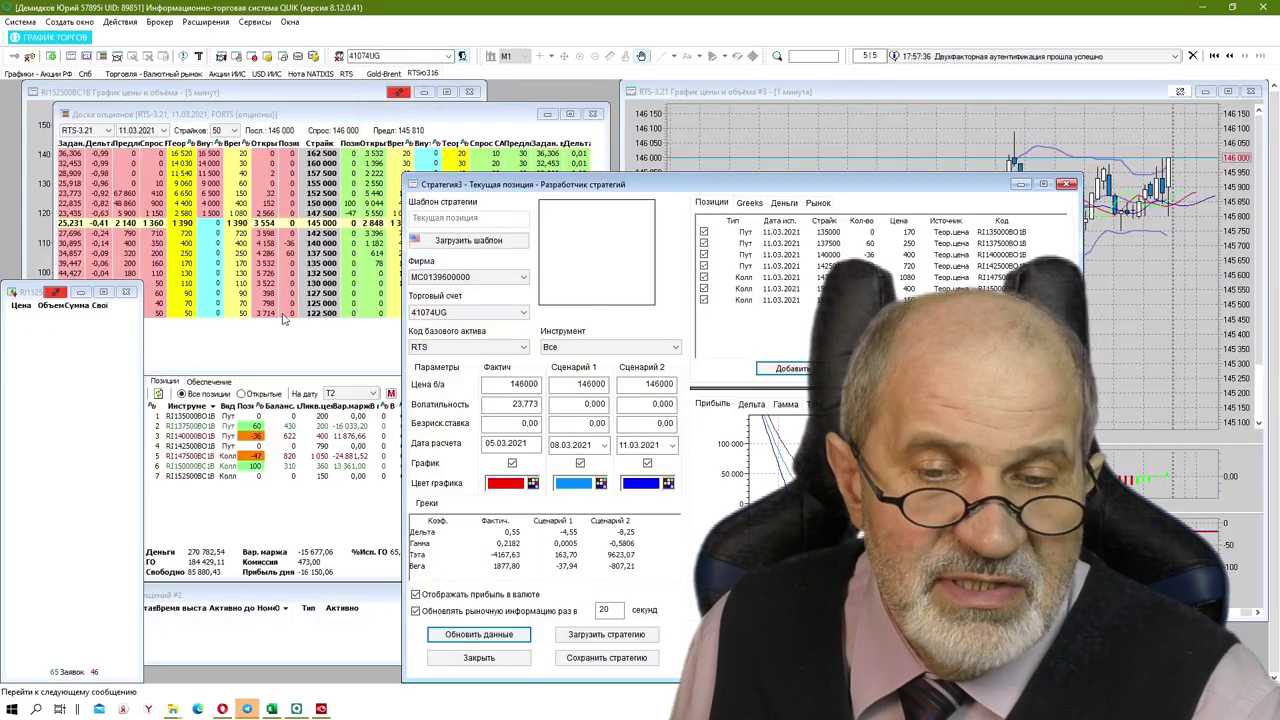
{"action": "left_click", "coordinate": [268, 74]}
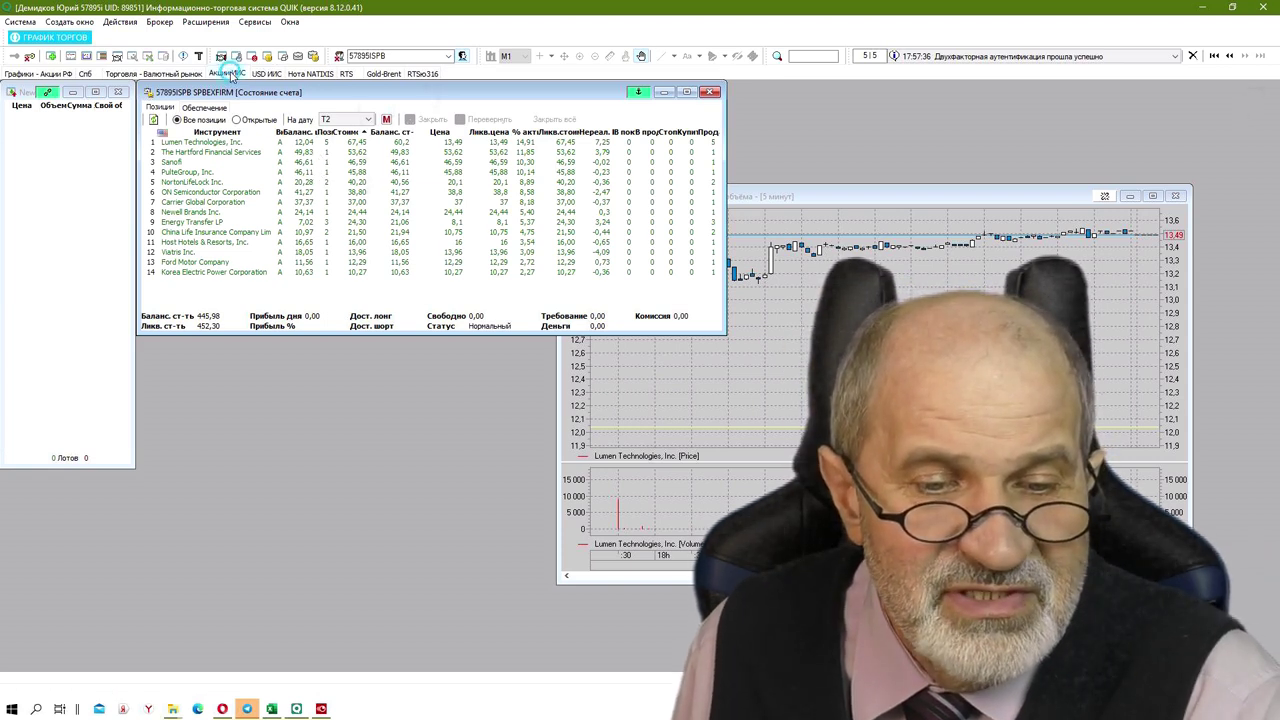
{"action": "left_click", "coordinate": [227, 73]}
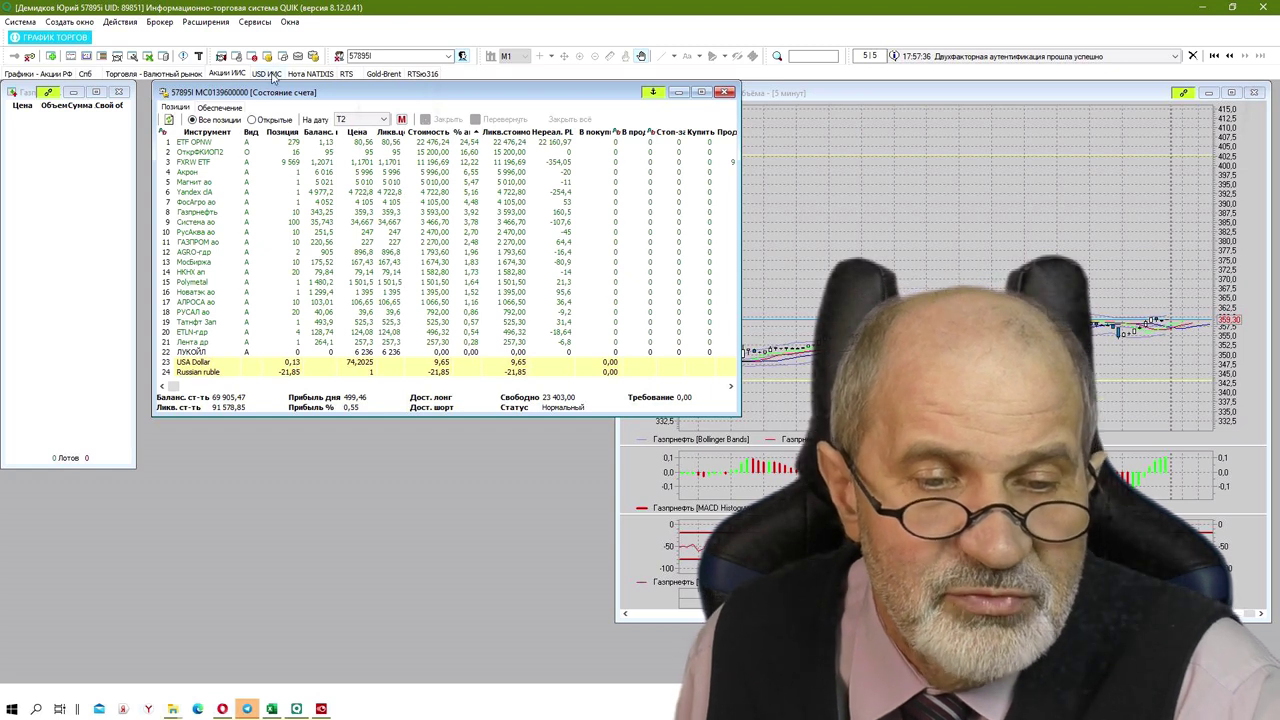
{"action": "left_click", "coordinate": [266, 74]}
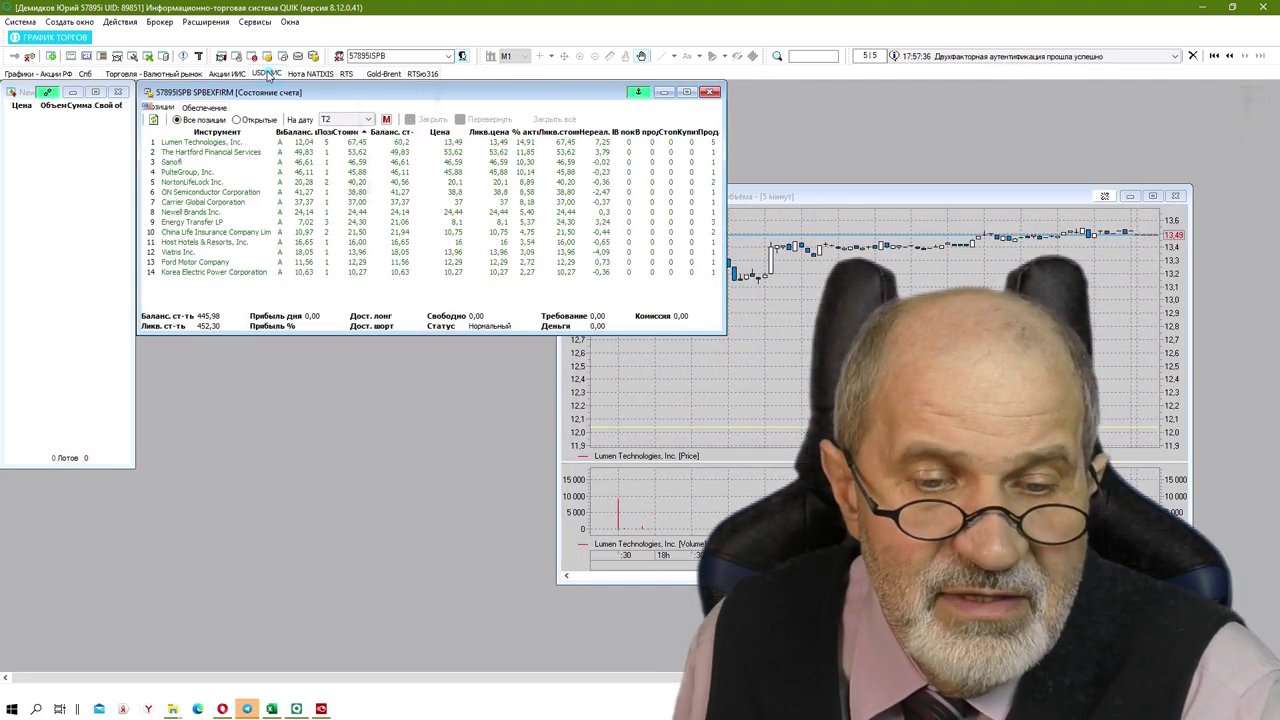
Output the USD ИИС positions table through the DDE server to the СПБ ($) sheet, starting at row 26, column 1.
{"action": "left_click", "coordinate": [239, 175]}
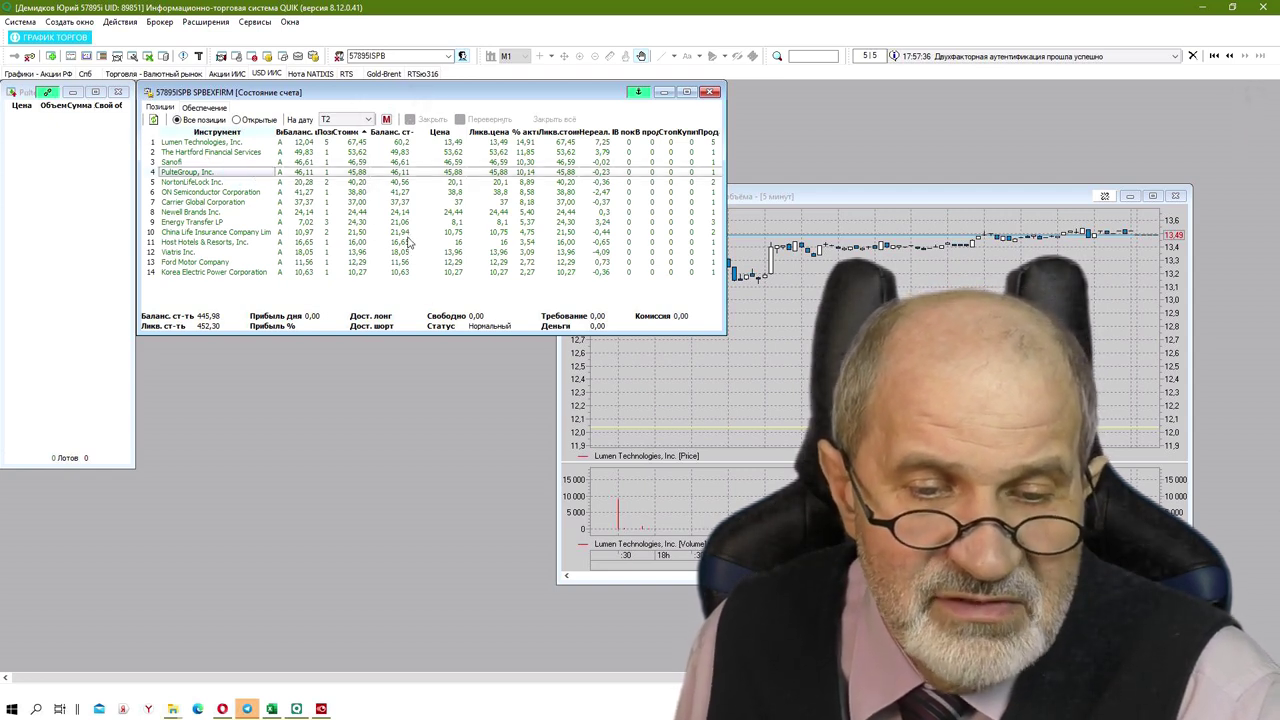
{"action": "right_click", "coordinate": [383, 205]}
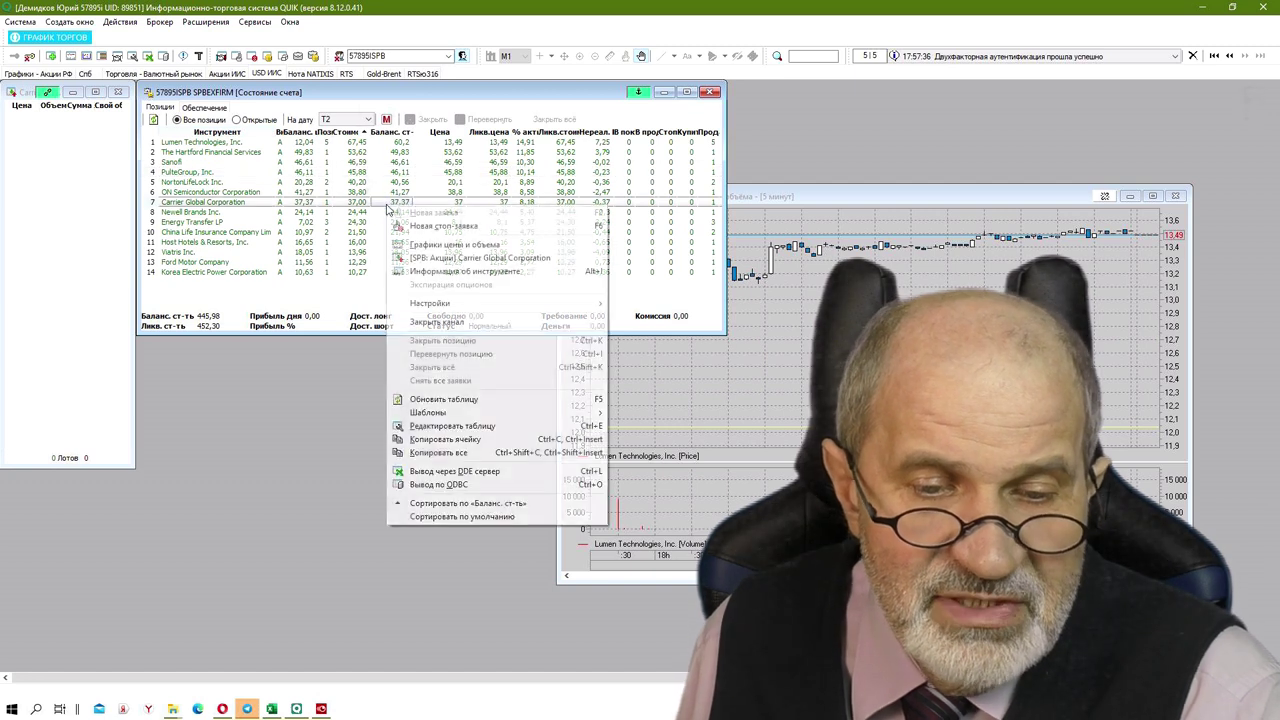
{"action": "left_click", "coordinate": [478, 472]}
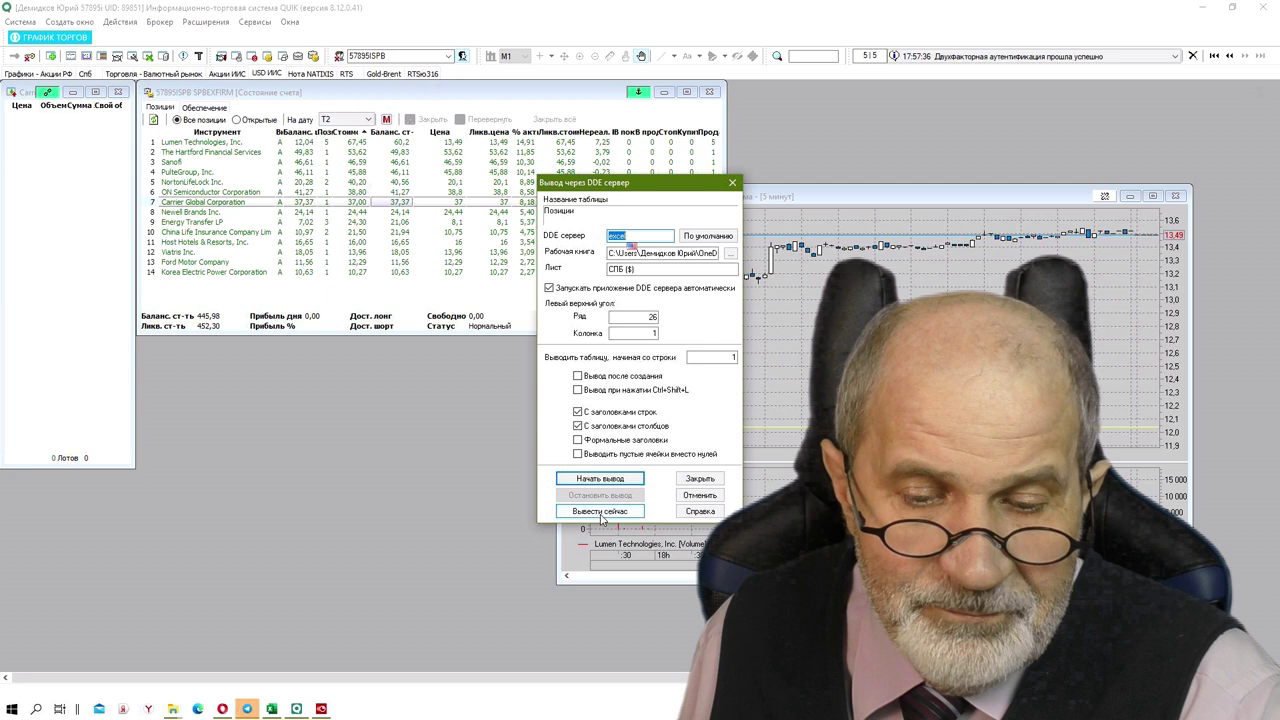
{"action": "left_click", "coordinate": [601, 512]}
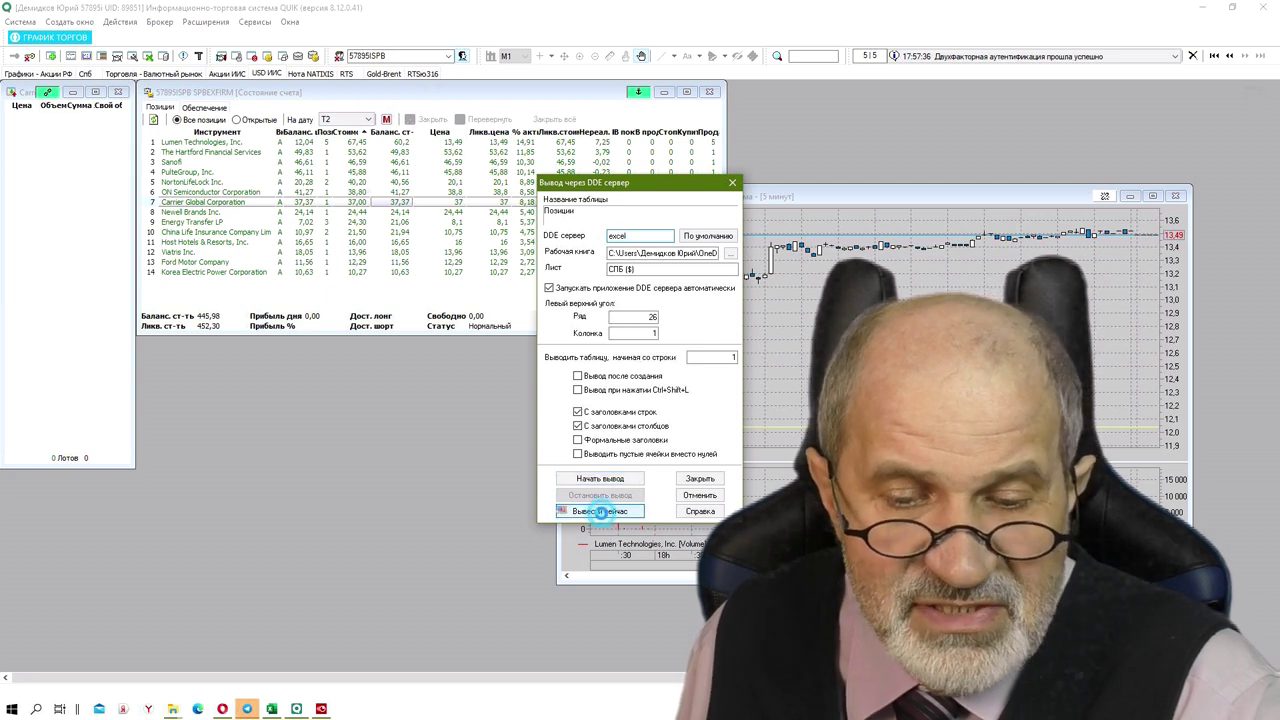
{"action": "left_click", "coordinate": [698, 482]}
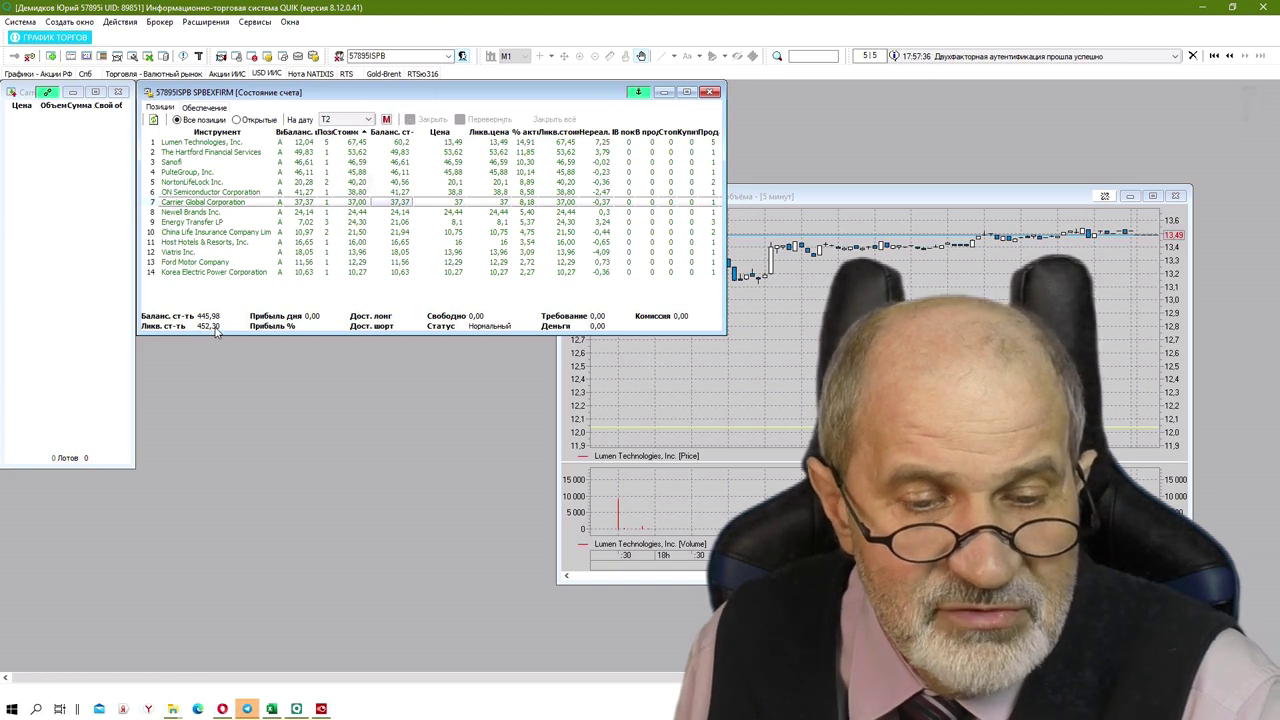
Switch back to Excel and examine the balance cost, current value, profit and profit percentage on the СПБ ($) sheet.
{"action": "left_click", "coordinate": [271, 709]}
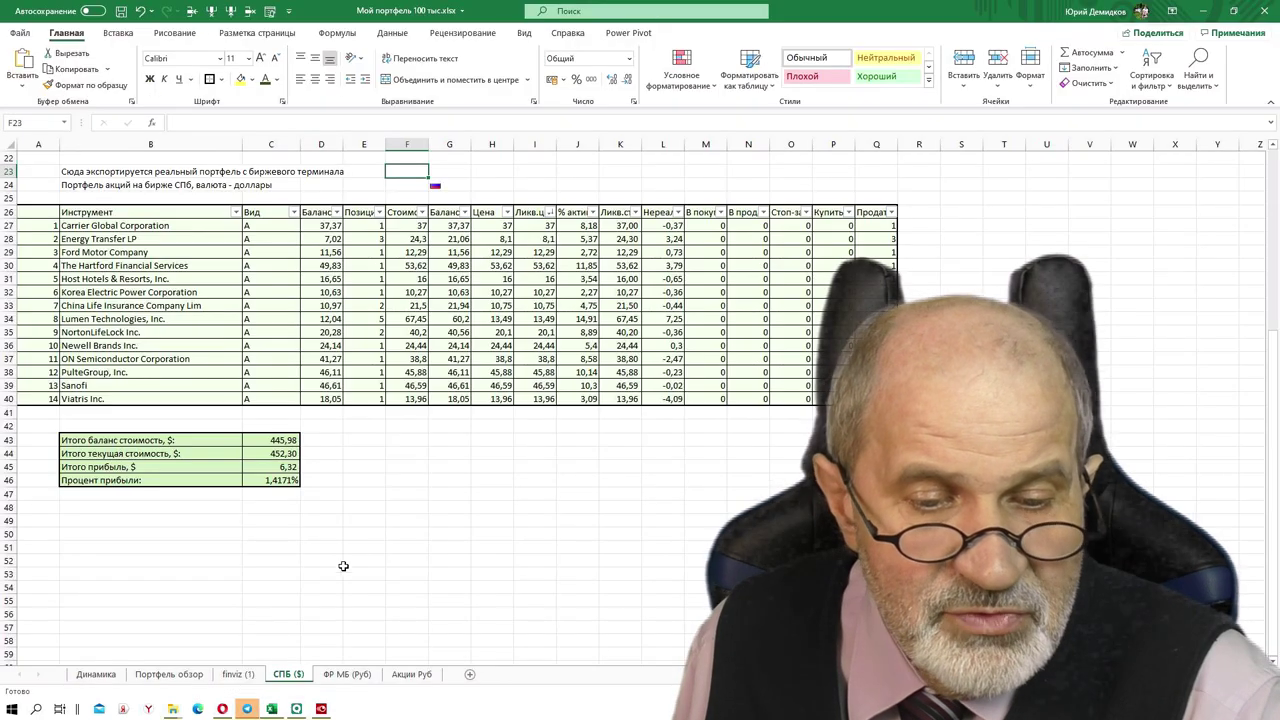
{"action": "left_click", "coordinate": [290, 455]}
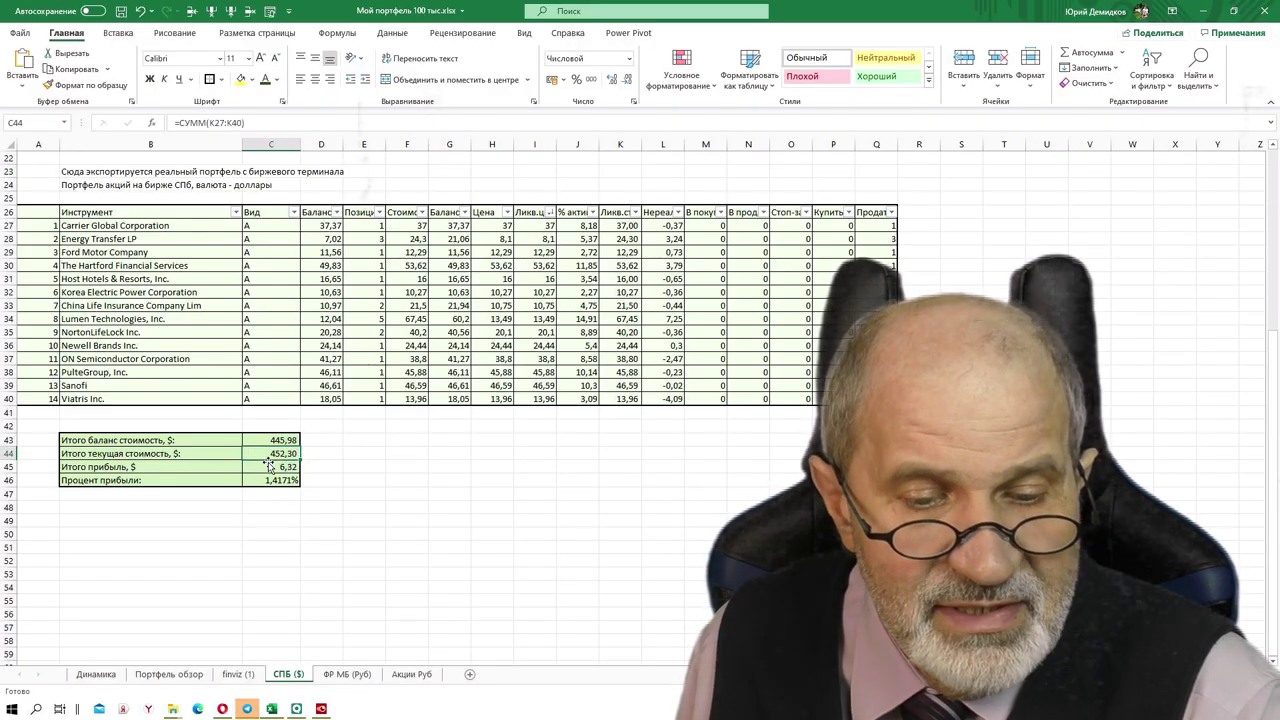
{"action": "left_click_drag", "start_coordinate": [274, 440], "coordinate": [277, 480]}
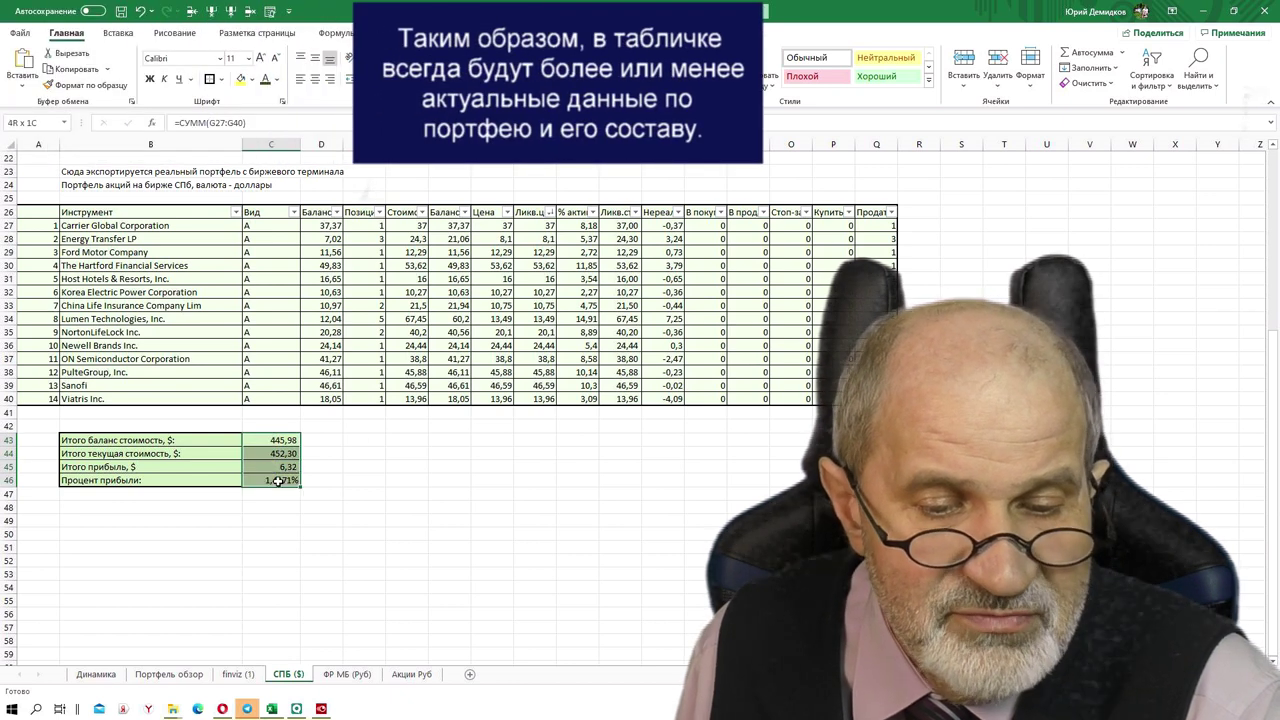
Fill the totals cells C43:C46 on the СПБ ($) sheet with yellow.
{"action": "left_click", "coordinate": [241, 79]}
{"action": "left_click", "coordinate": [406, 573]}
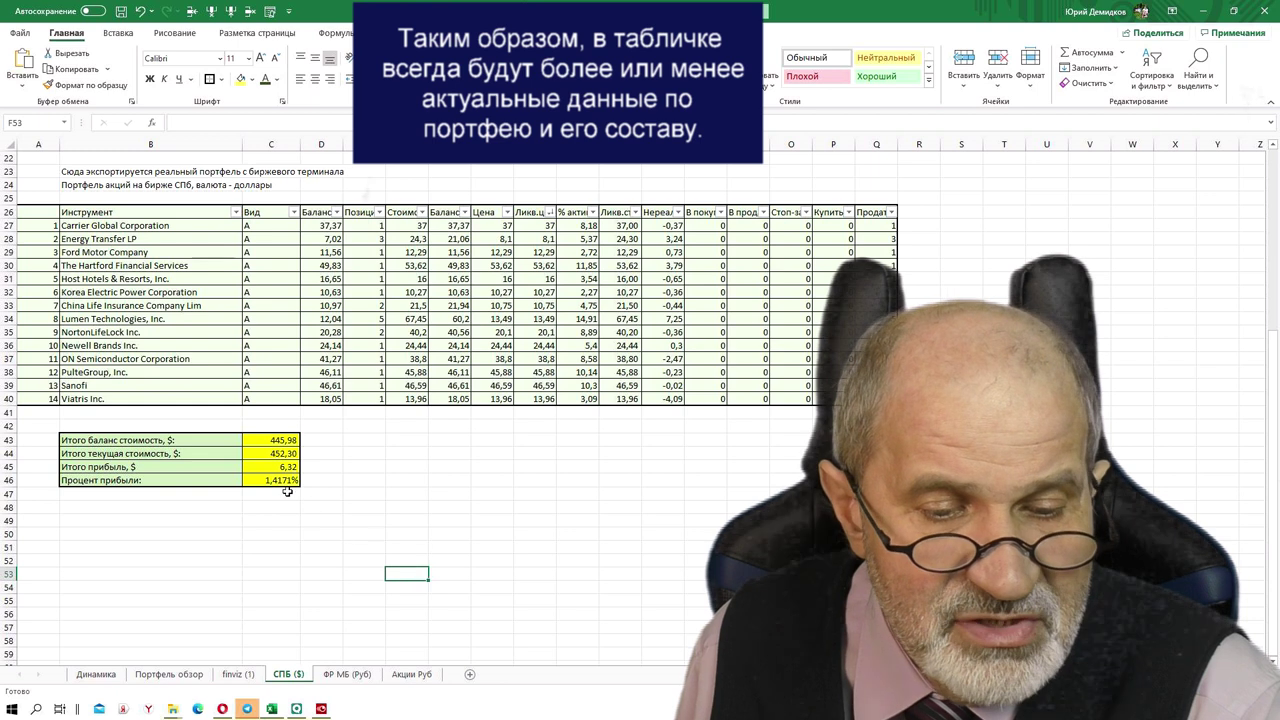
Inspect the formulas behind the balance cost, current value, profit and profit percentage in C43:C46.
{"action": "left_click", "coordinate": [284, 453]}
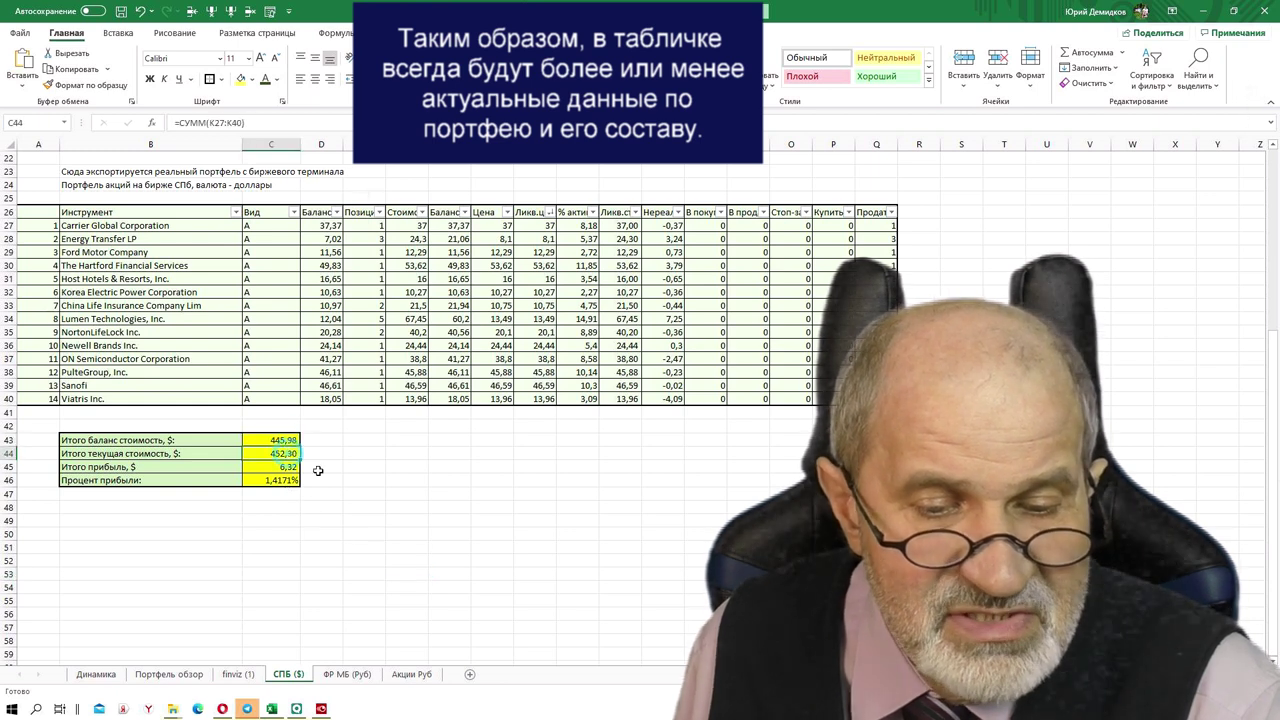
{"action": "left_click", "coordinate": [280, 440]}
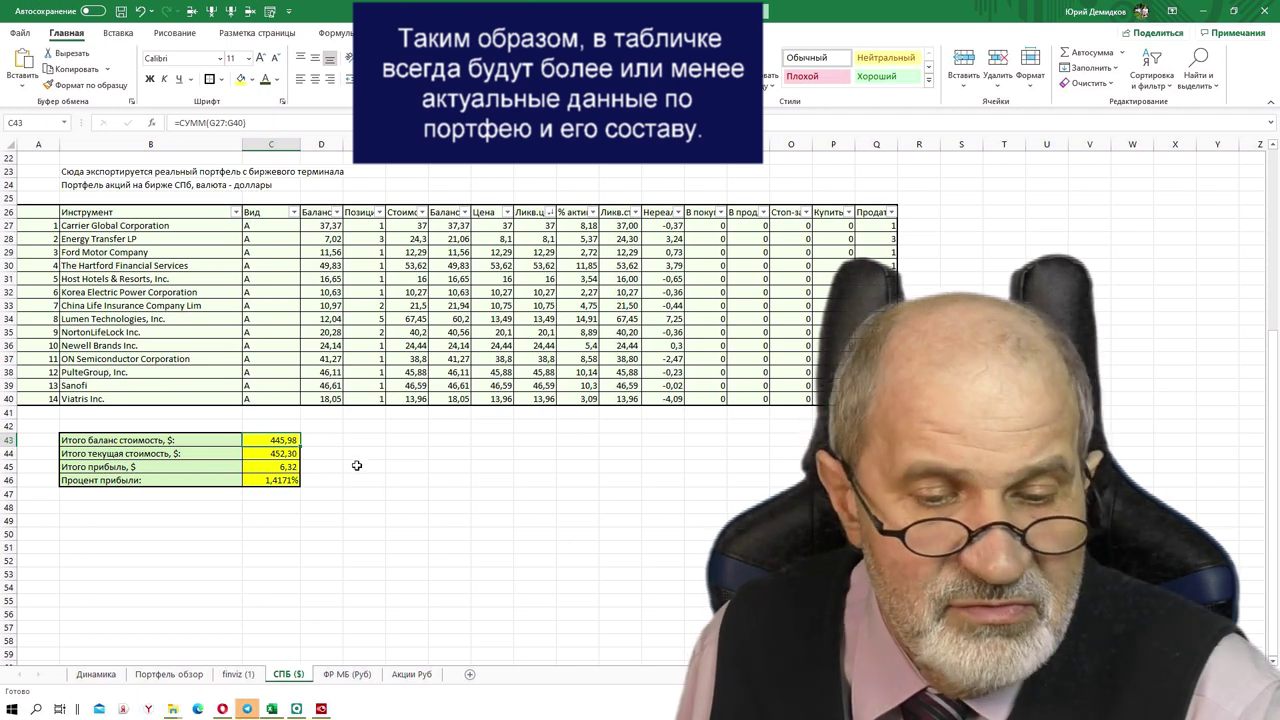
{"action": "left_click", "coordinate": [293, 454]}
{"action": "left_click", "coordinate": [290, 467]}
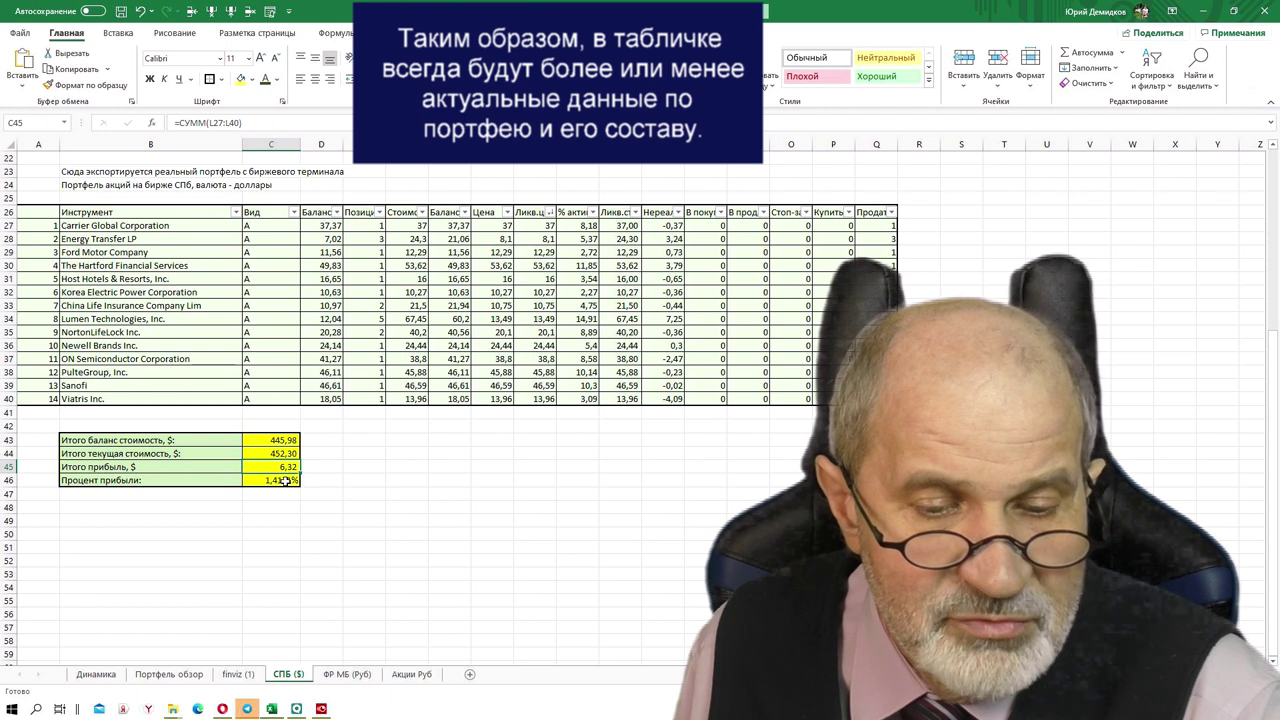
{"action": "left_click", "coordinate": [286, 481]}
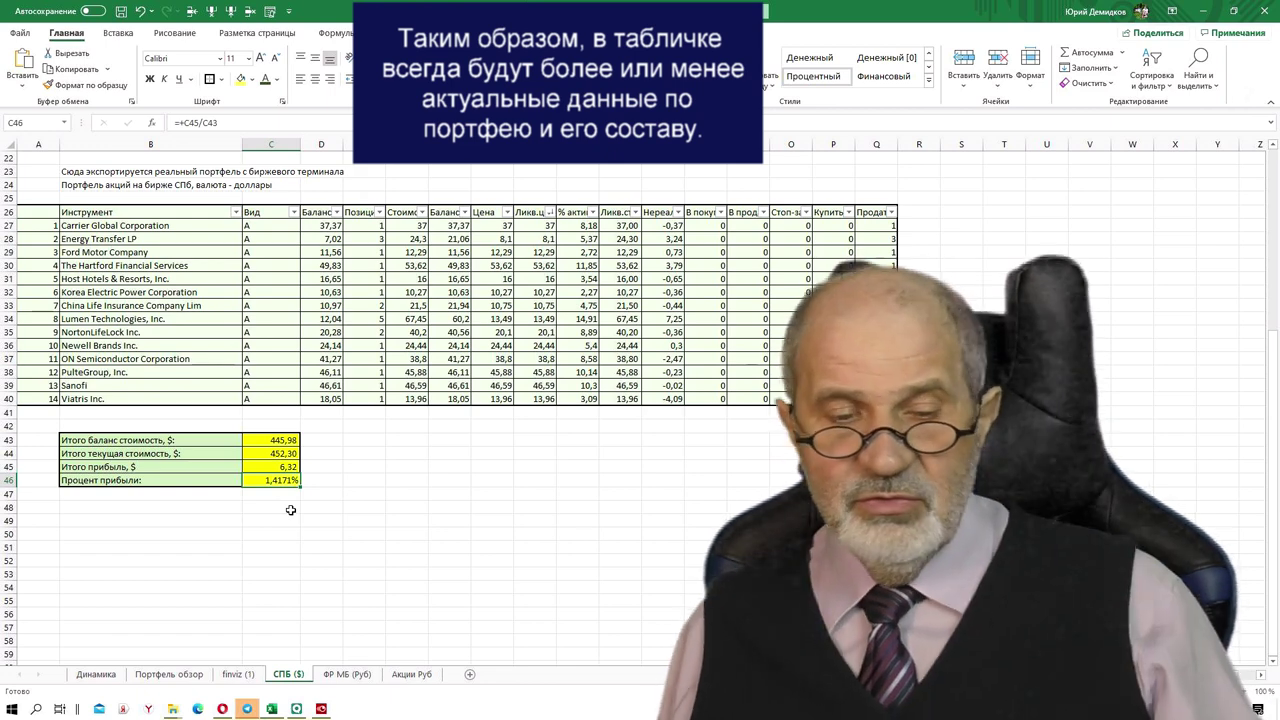
Review the ruble positions on the ФР МБ (Руб) sheet and the protective, stock and total summary rows below them.
{"action": "left_click", "coordinate": [356, 678]}
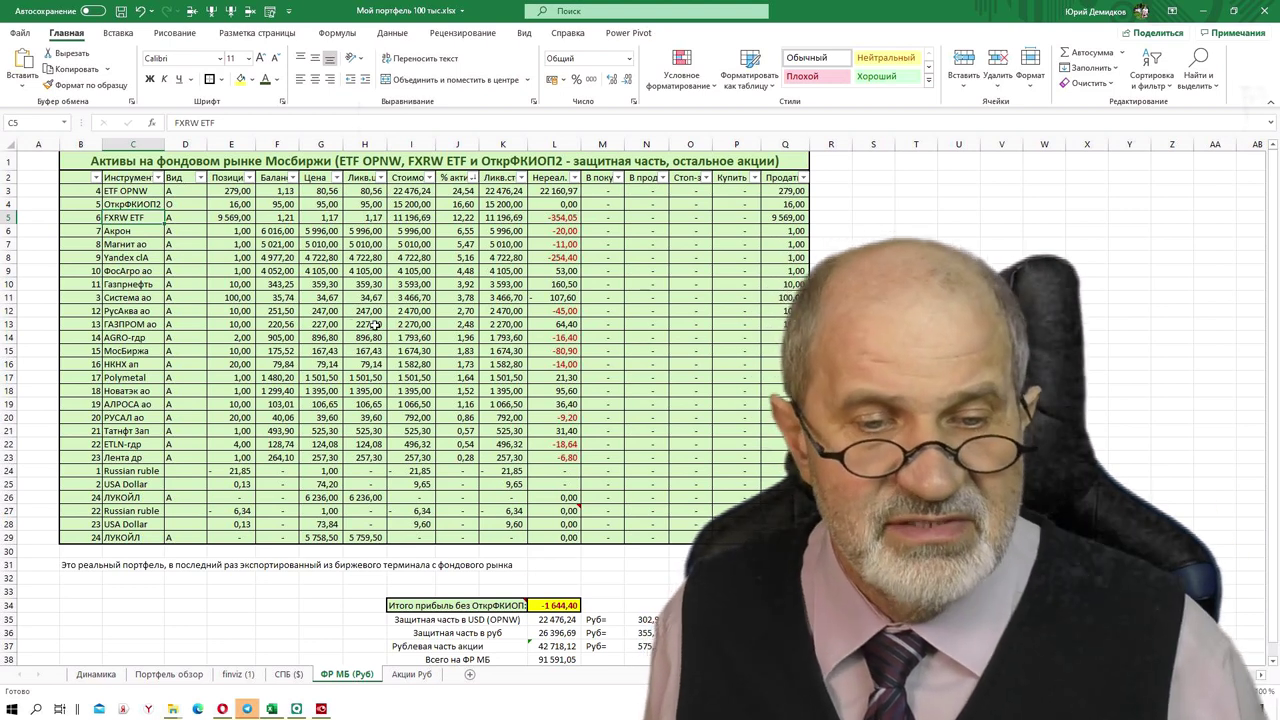
{"action": "left_click", "coordinate": [323, 201]}
{"action": "left_click", "coordinate": [321, 229]}
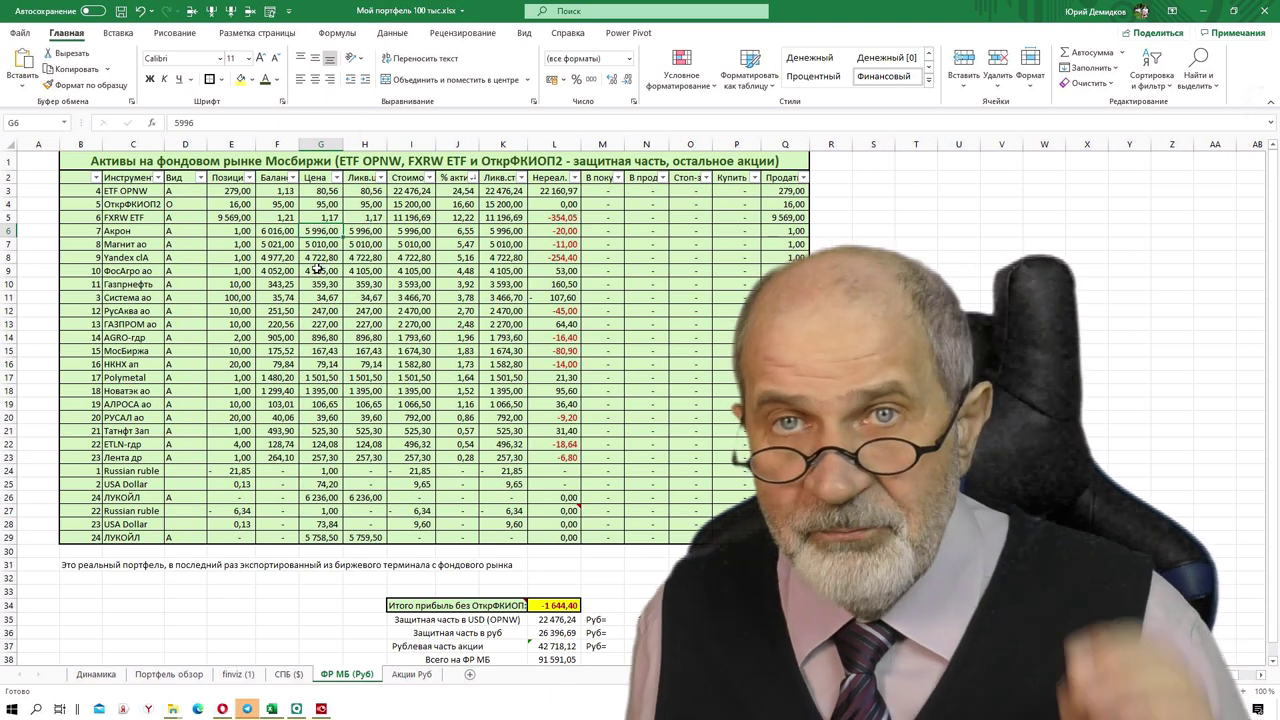
{"action": "left_click", "coordinate": [370, 298]}
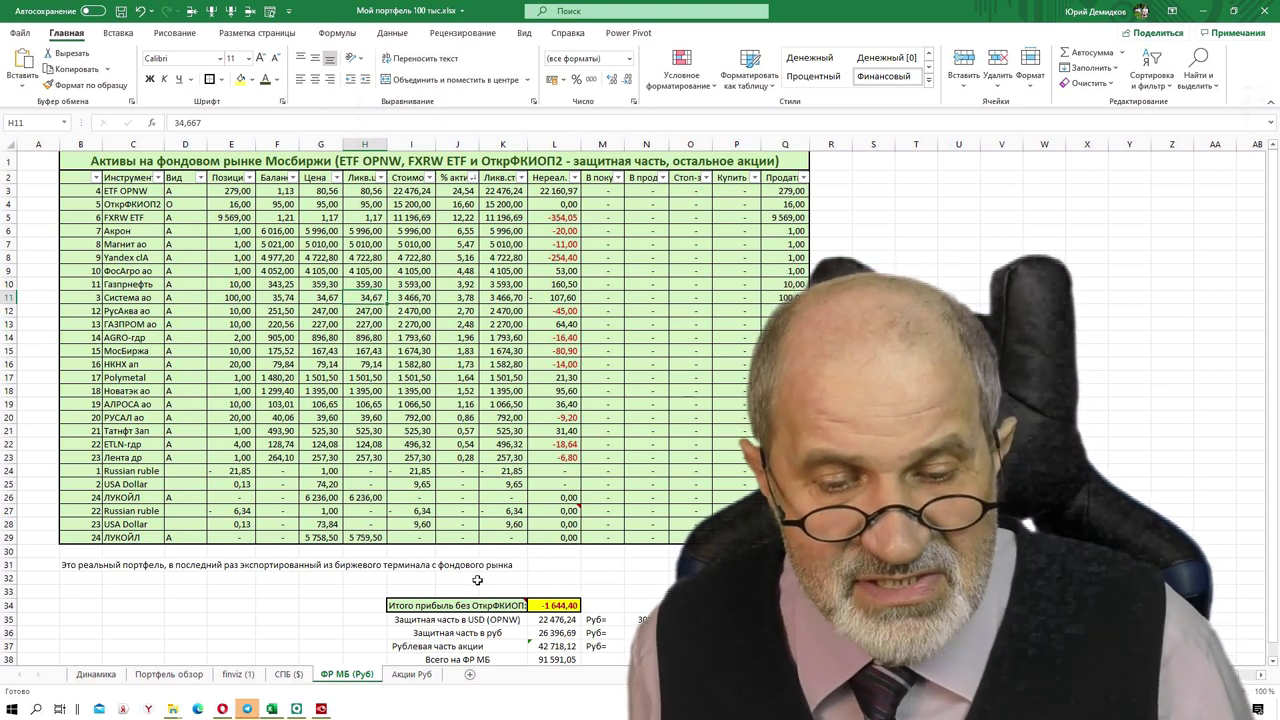
{"action": "scroll", "coordinate": [477, 580], "scroll_direction": "down", "scroll_amount": 2}
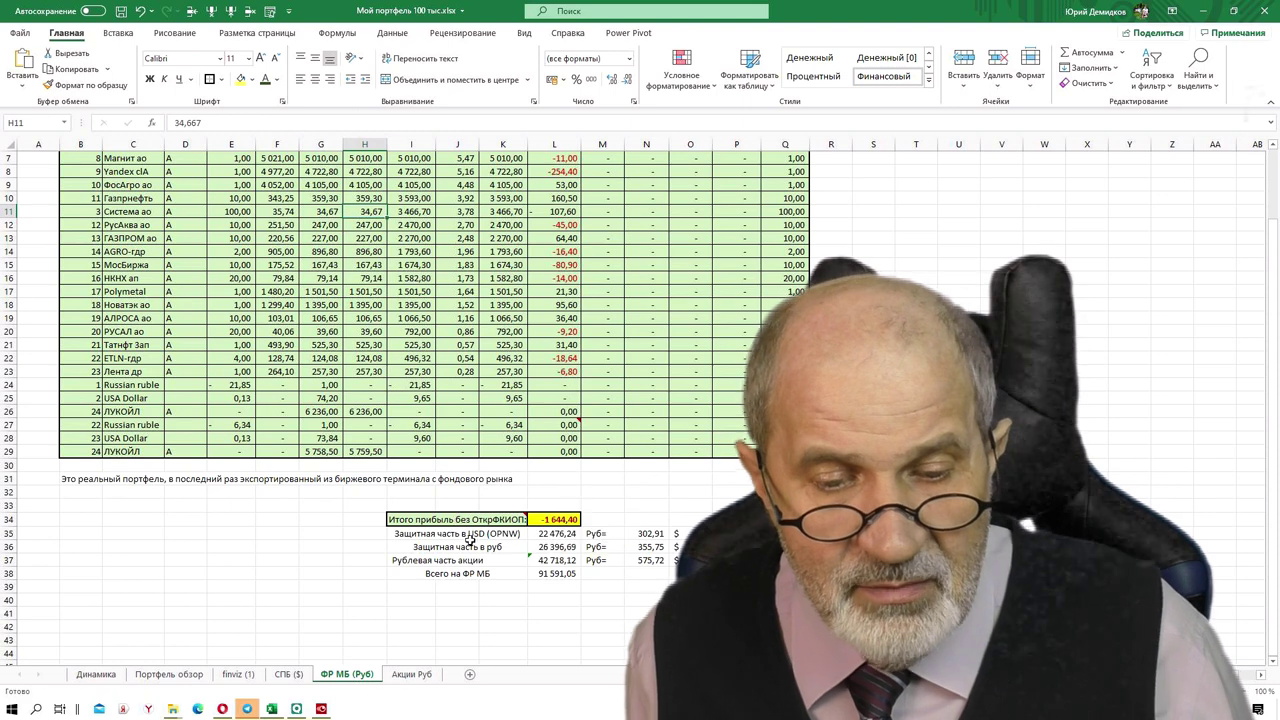
{"action": "left_click", "coordinate": [467, 538]}
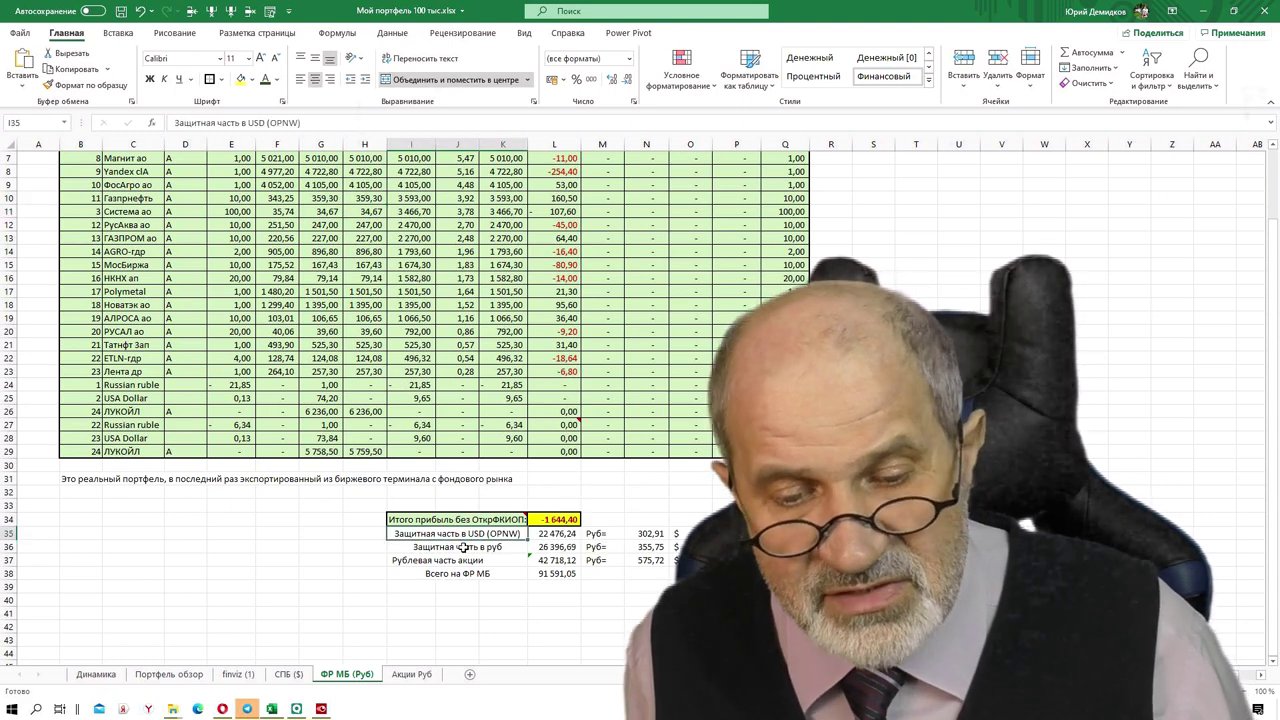
{"action": "left_click", "coordinate": [463, 547]}
{"action": "left_click", "coordinate": [462, 560]}
{"action": "left_click", "coordinate": [463, 578]}
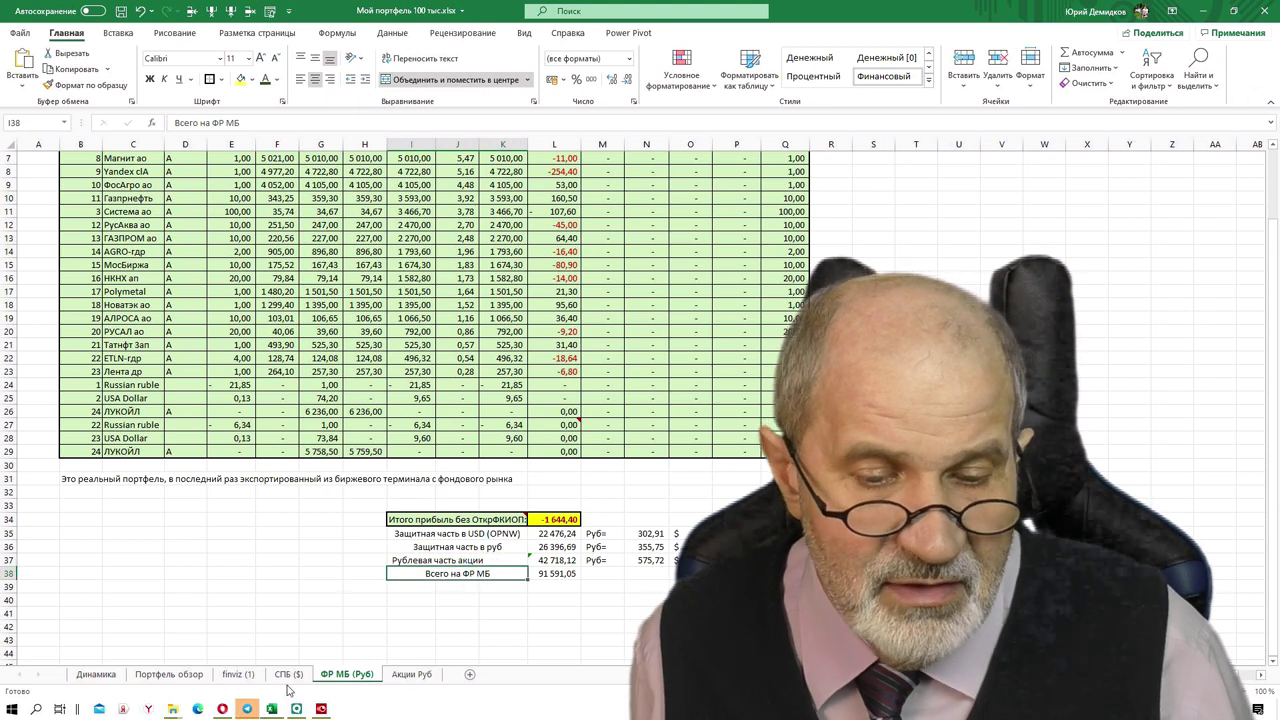
Open the Динамика sheet and examine the portfolio entries for 15 February, 22 February and 6 March.
{"action": "left_click", "coordinate": [107, 676]}
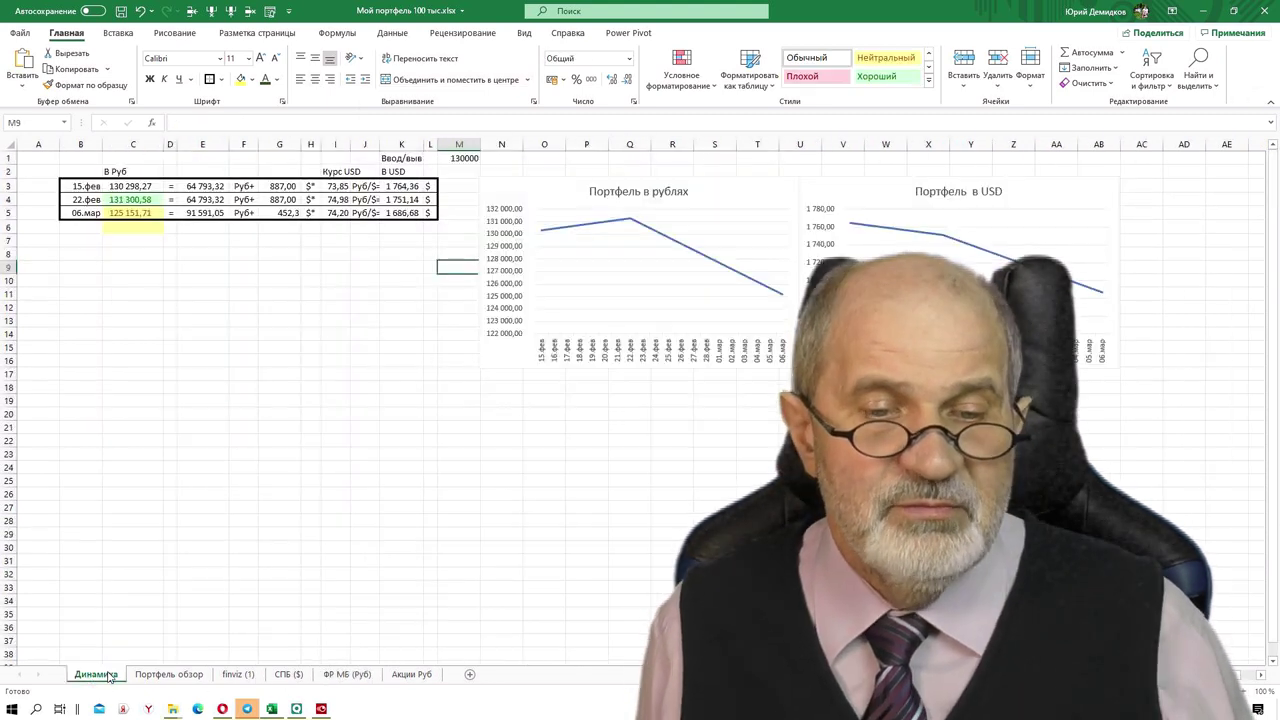
{"action": "left_click", "coordinate": [78, 187]}
{"action": "left_click_drag", "start_coordinate": [78, 187], "coordinate": [137, 203]}
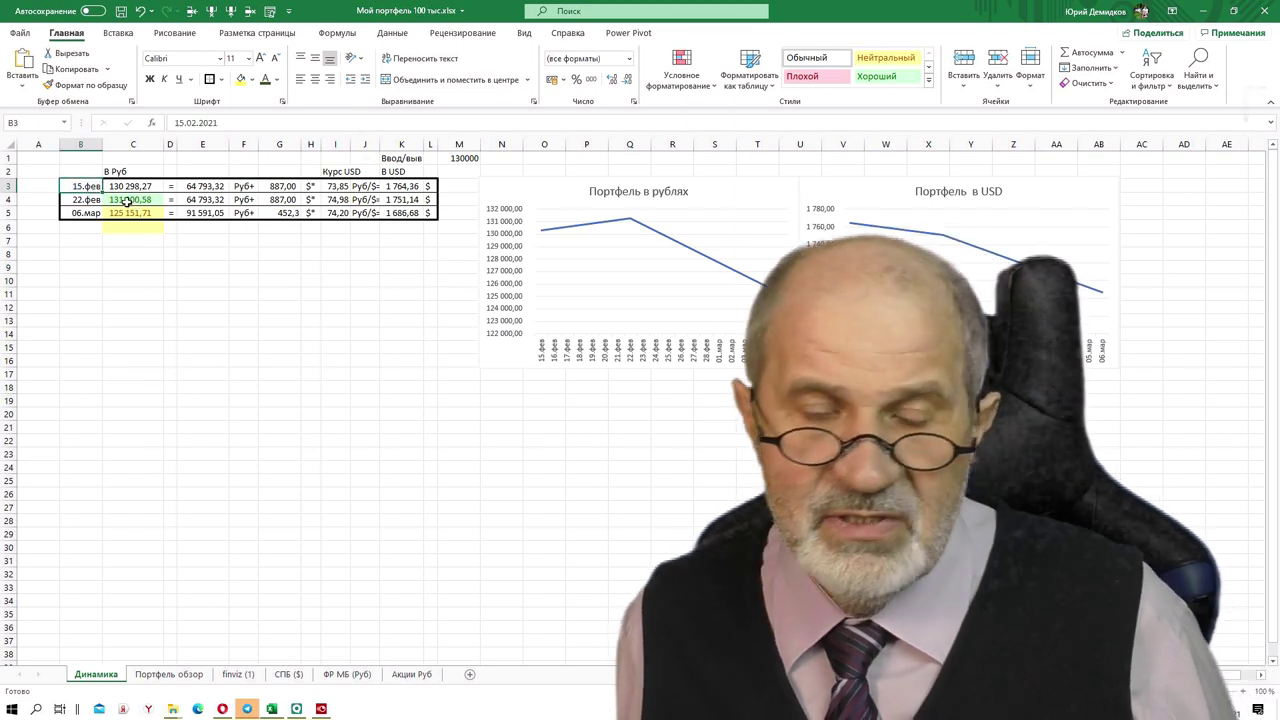
{"action": "left_click", "coordinate": [84, 199]}
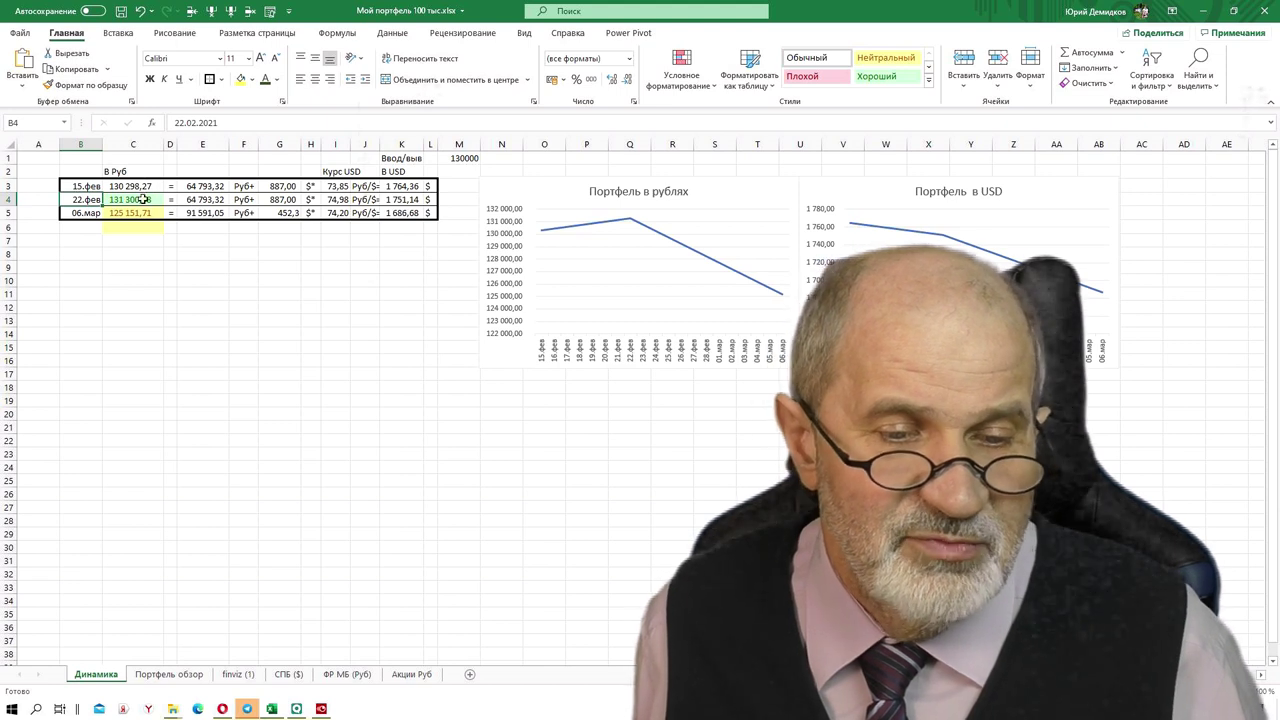
{"action": "left_click", "coordinate": [84, 212]}
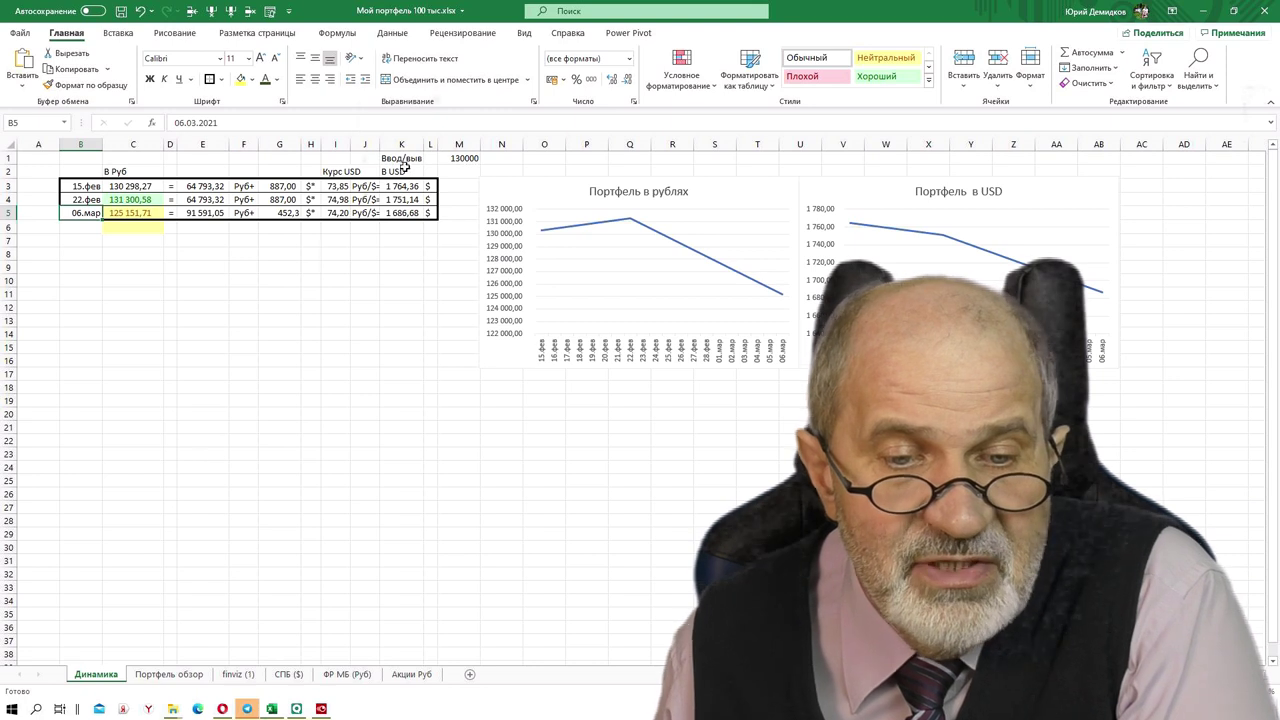
Fill the USD exchange rate cells I3:I5 on the Динамика sheet with light green.
{"action": "left_click", "coordinate": [336, 198]}
{"action": "left_click", "coordinate": [337, 212]}
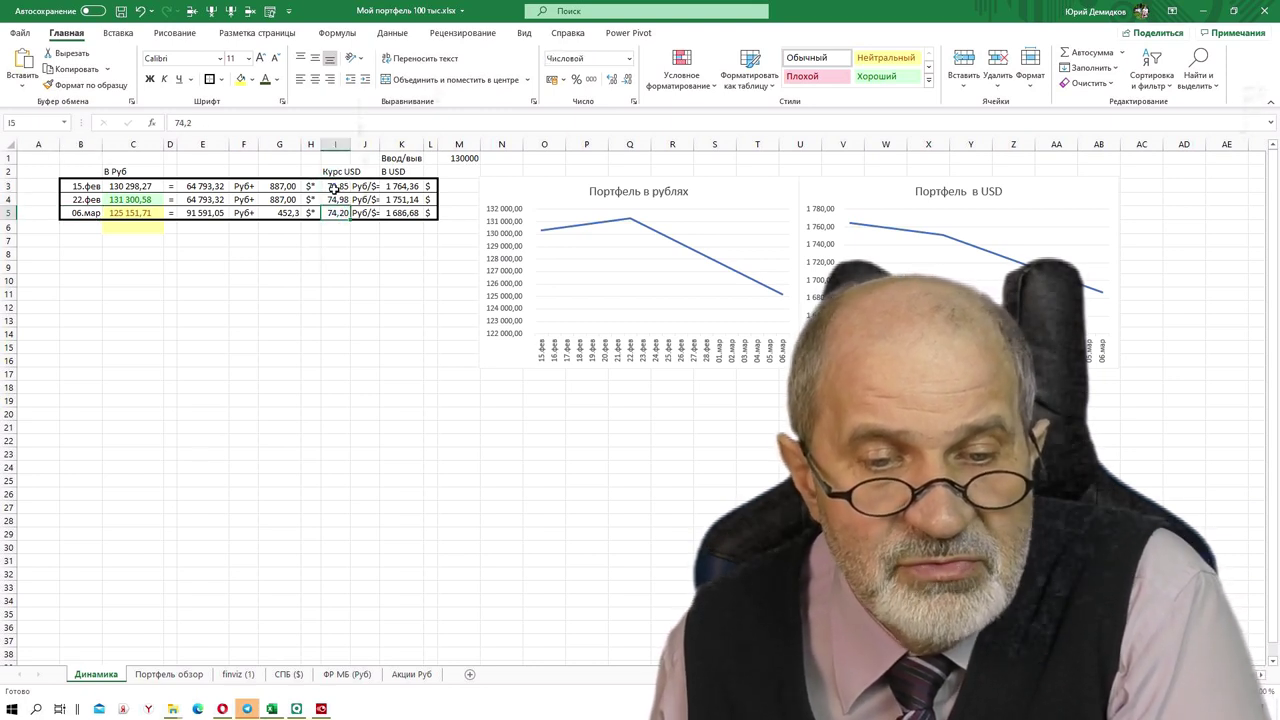
{"action": "left_click_drag", "start_coordinate": [333, 186], "coordinate": [337, 212]}
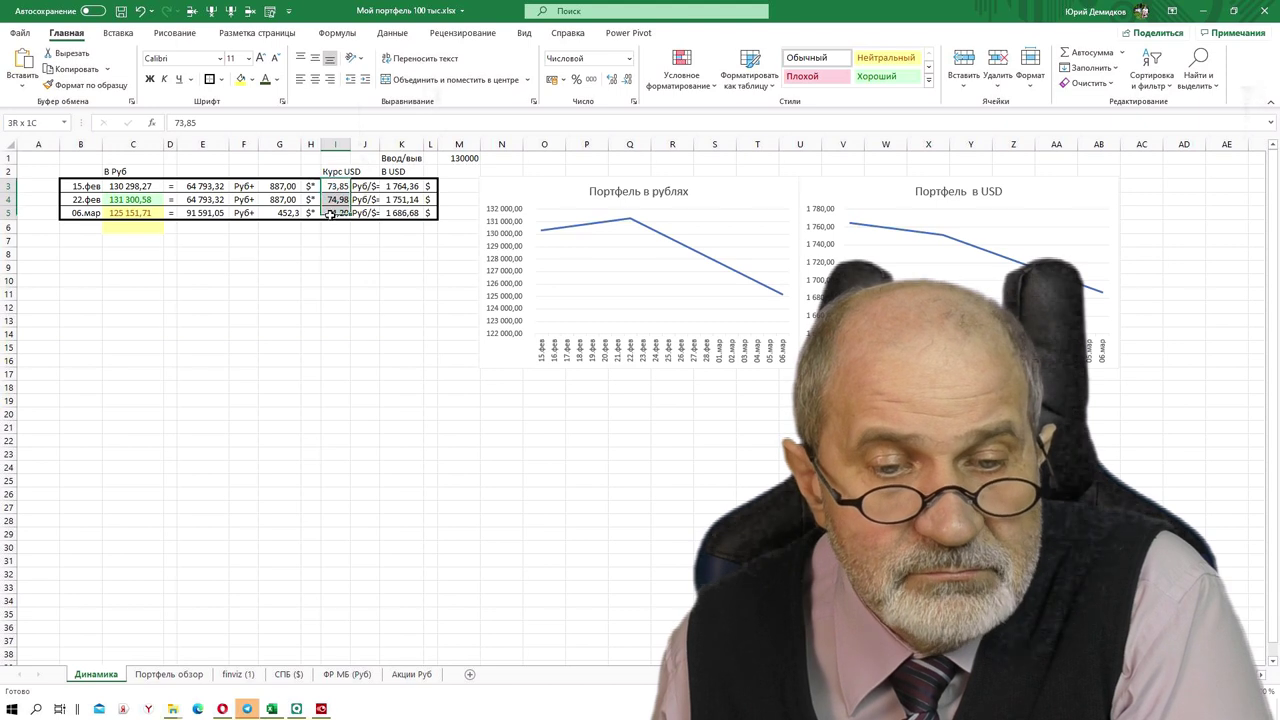
{"action": "left_click", "coordinate": [253, 81]}
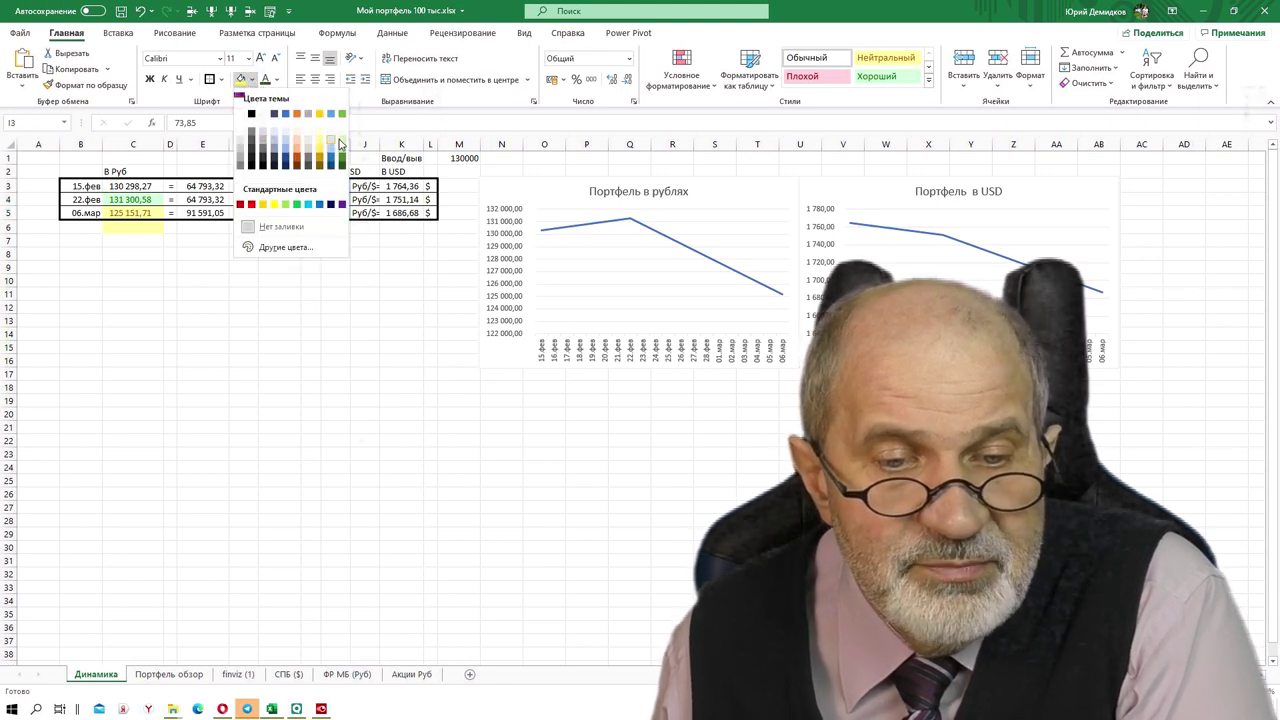
{"action": "left_click", "coordinate": [342, 143]}
{"action": "left_click", "coordinate": [336, 305]}
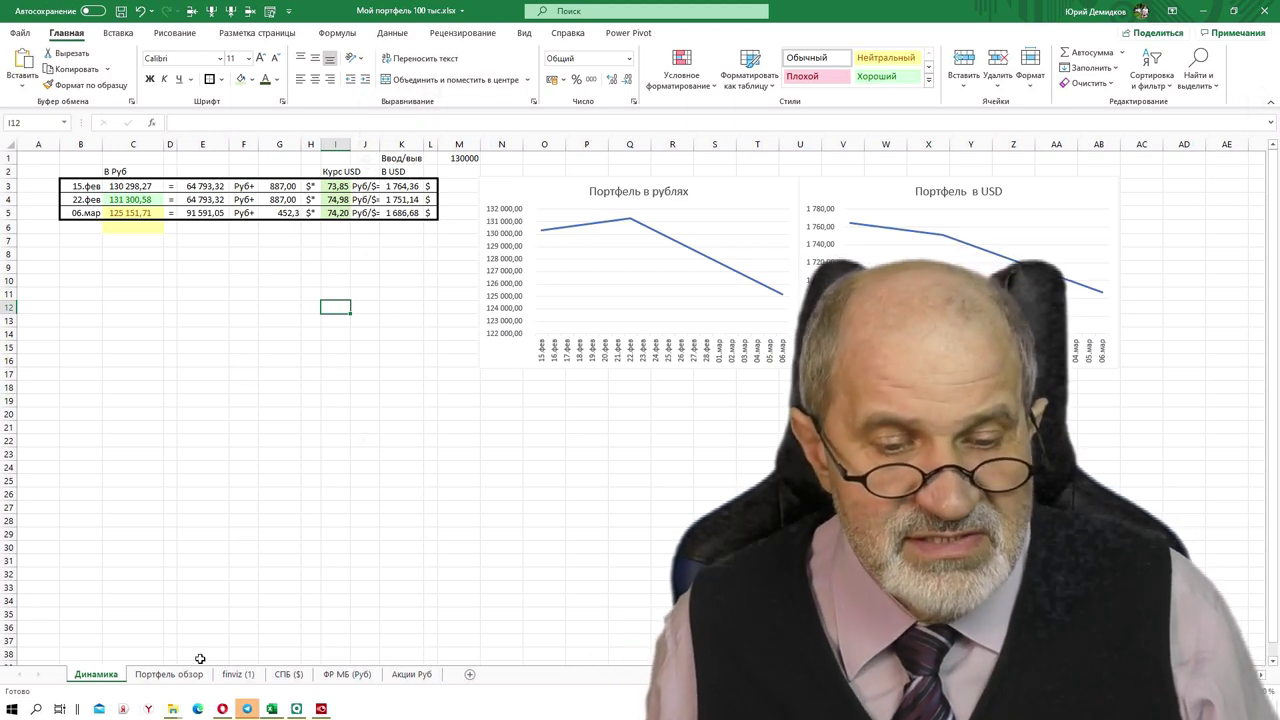
Open the Портфель обзор sheet to review the portfolio's allocation by currency and market.
{"action": "left_click", "coordinate": [169, 675]}
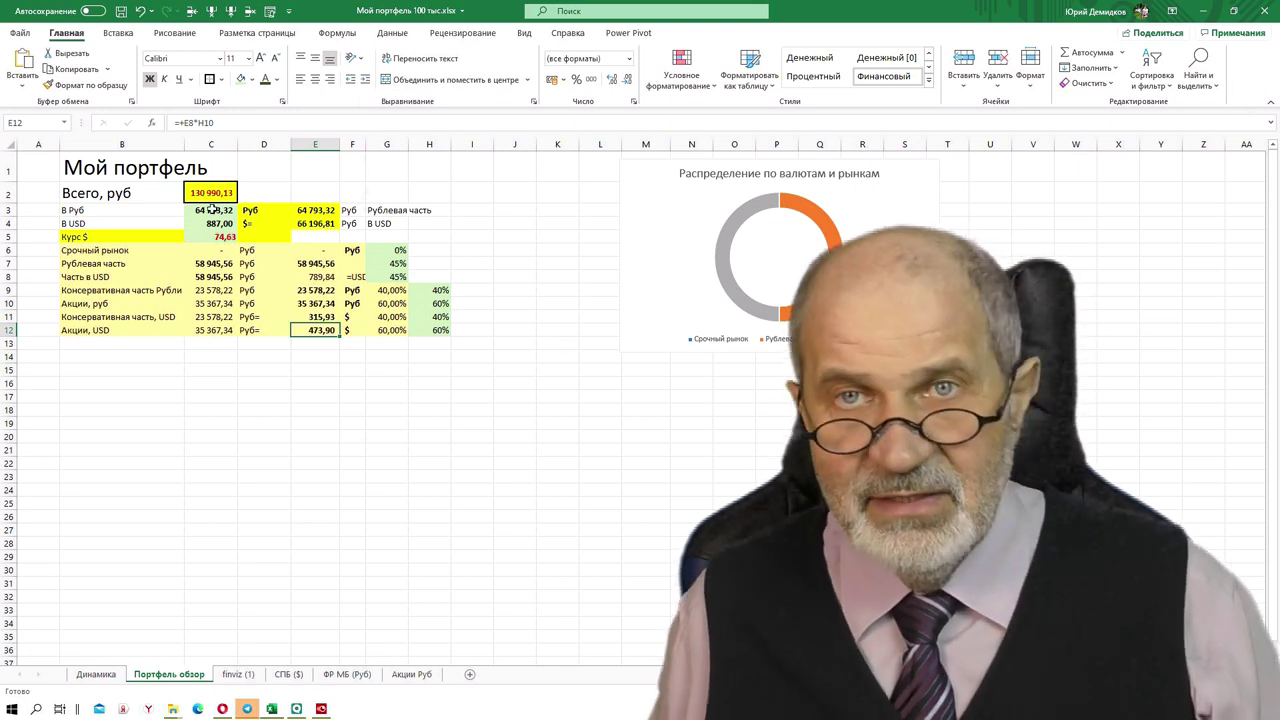
{"action": "left_click", "coordinate": [280, 411]}
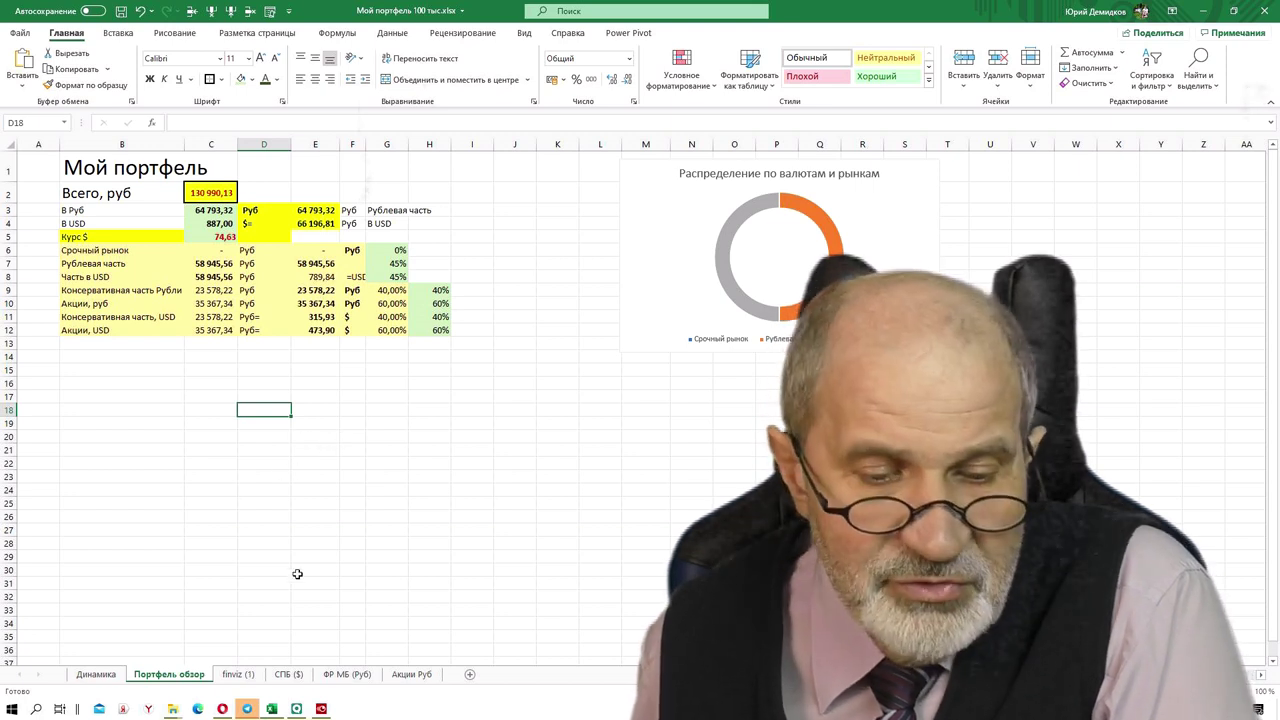
Switch to Opera, submit the "ПОРТФЕЛЬ 100 тыщ рублей" order form to view its payment methods, and return to the form.
{"action": "left_click", "coordinate": [223, 709]}
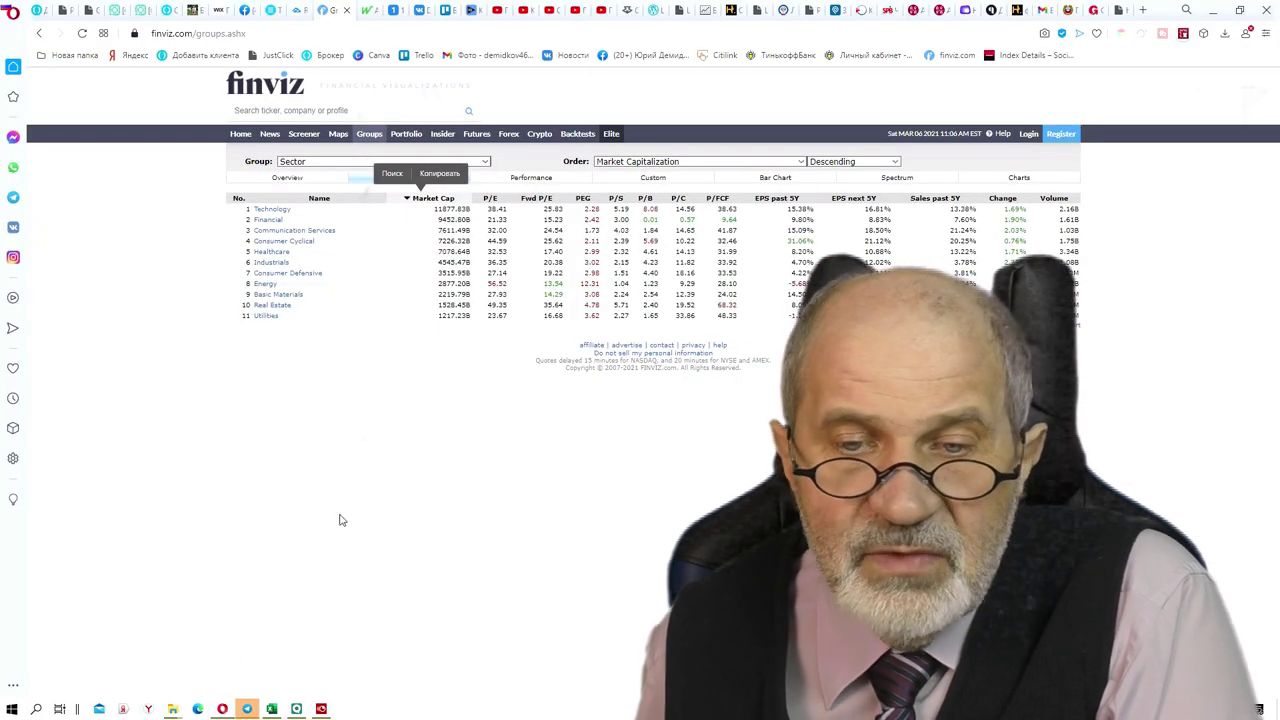
{"action": "left_click", "coordinate": [1117, 11]}
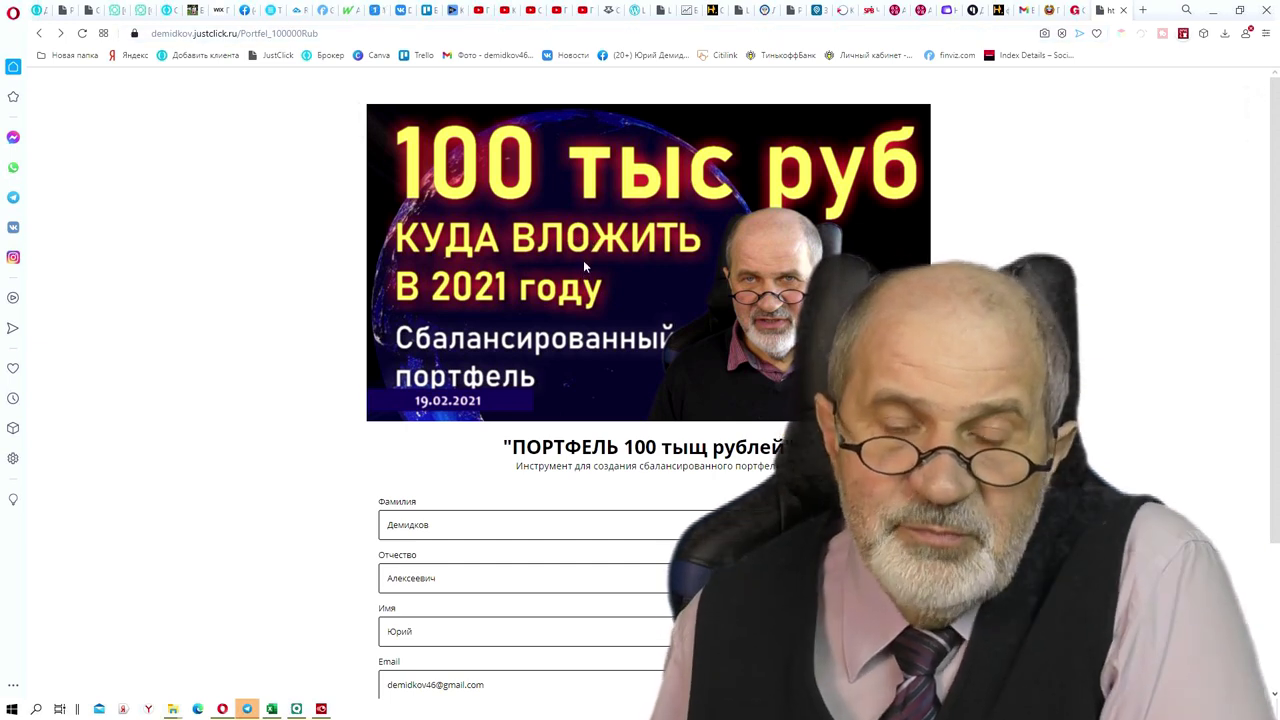
{"action": "scroll", "coordinate": [587, 287], "scroll_direction": "down", "scroll_amount": 3}
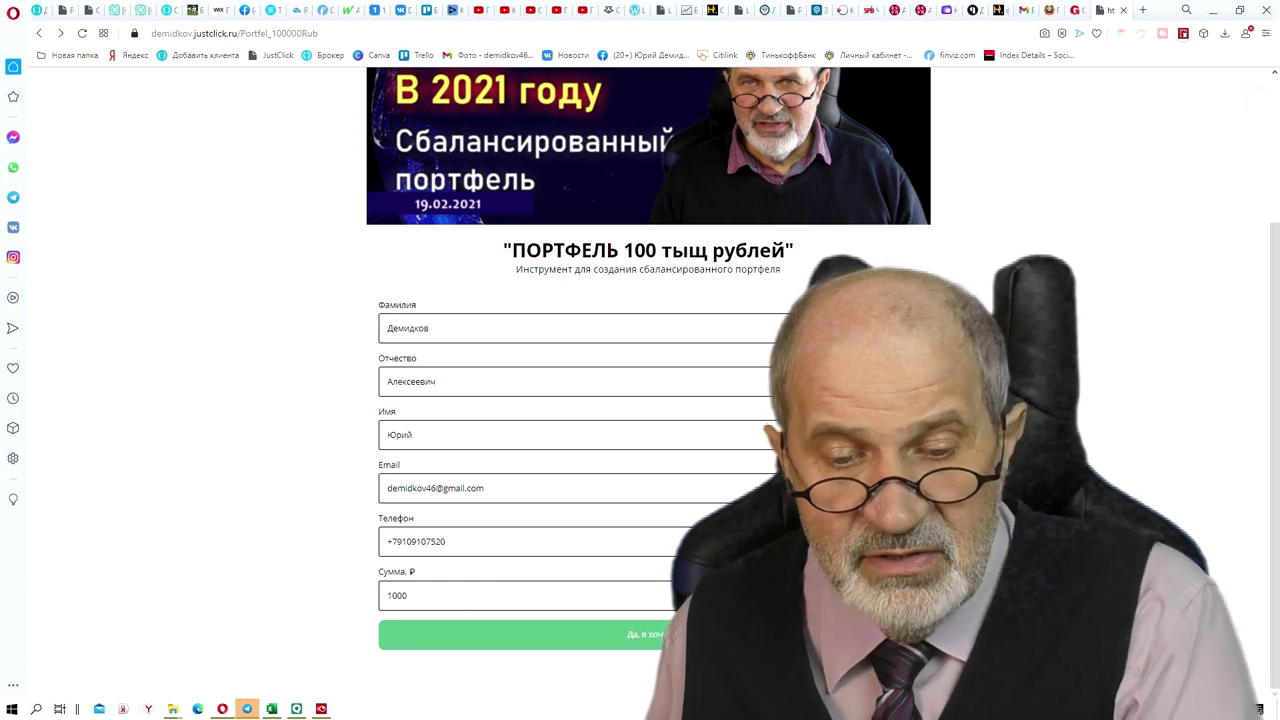
{"action": "left_click", "coordinate": [645, 632]}
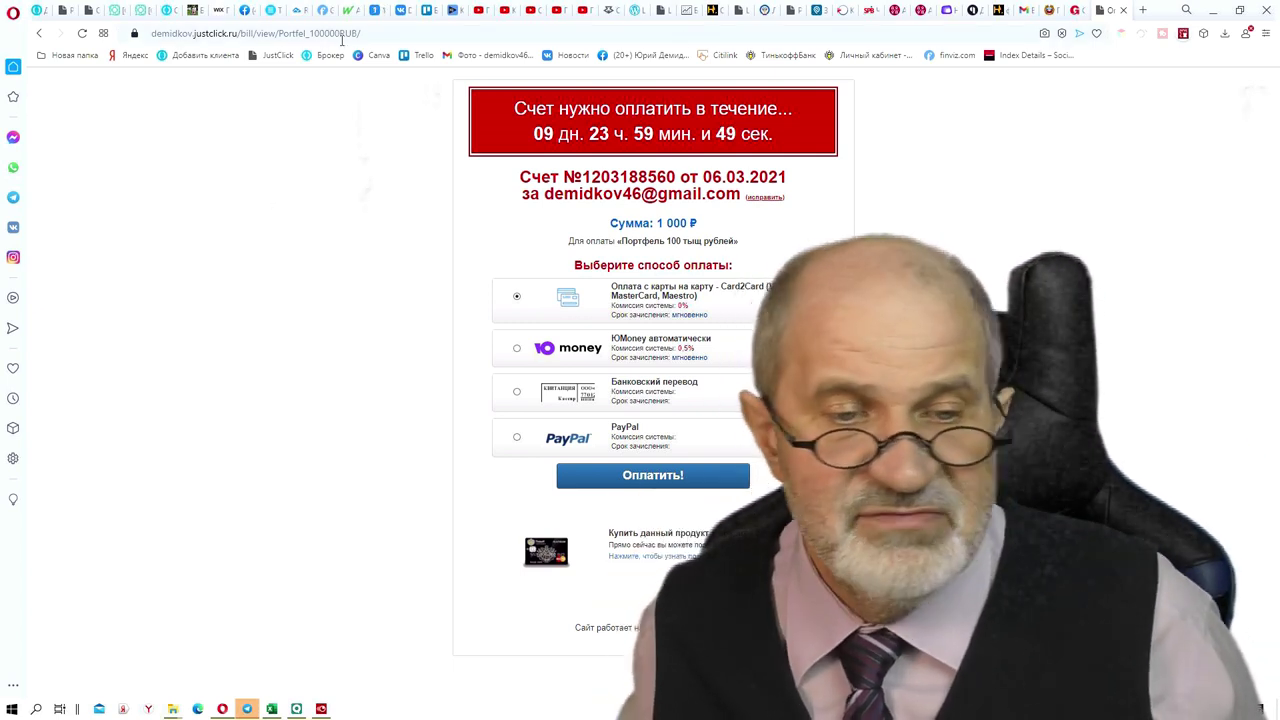
{"action": "left_click", "coordinate": [38, 35]}
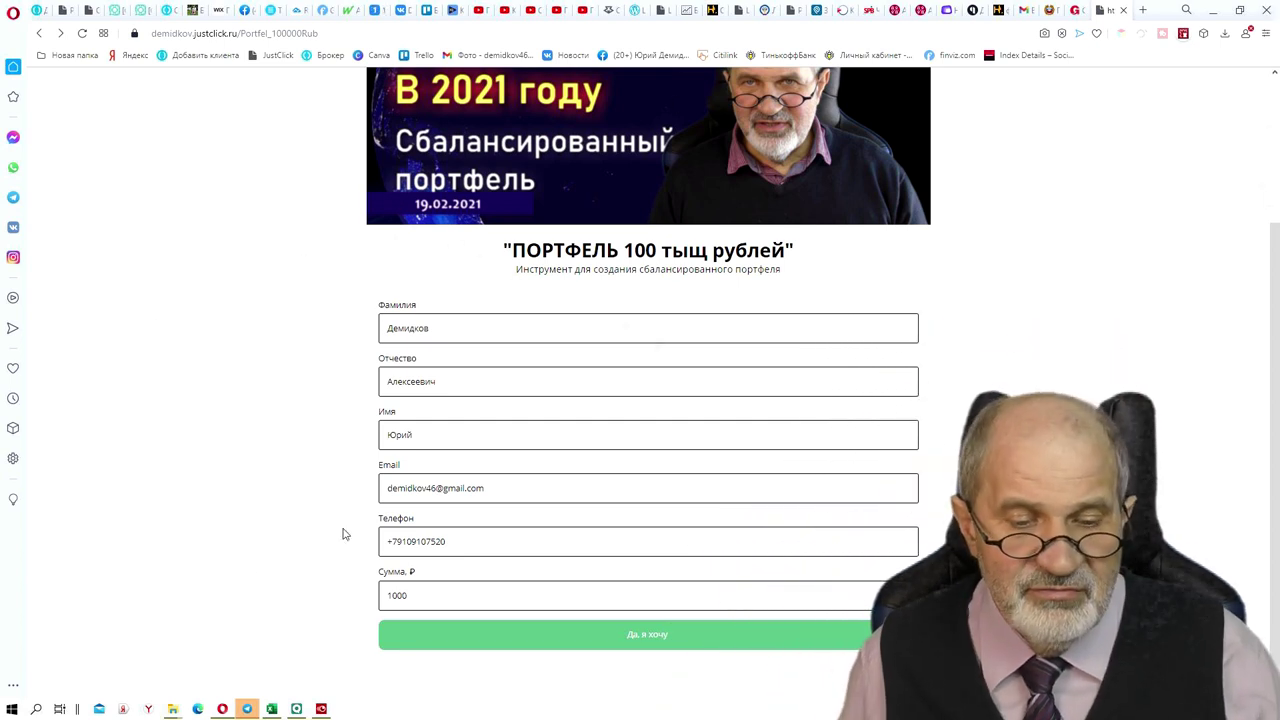
Switch back to Excel and review the dated portfolio table and the ruble and USD charts on the Динамика sheet.
{"action": "left_click", "coordinate": [273, 710]}
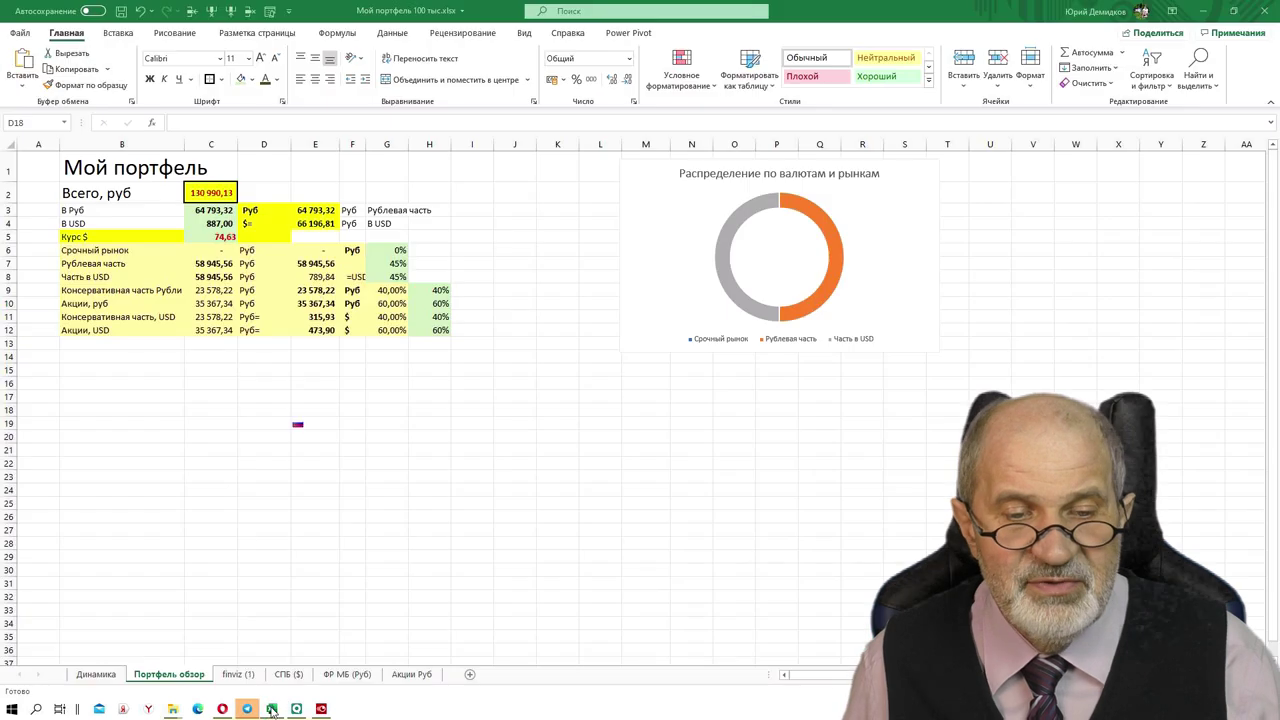
{"action": "left_click", "coordinate": [96, 674]}
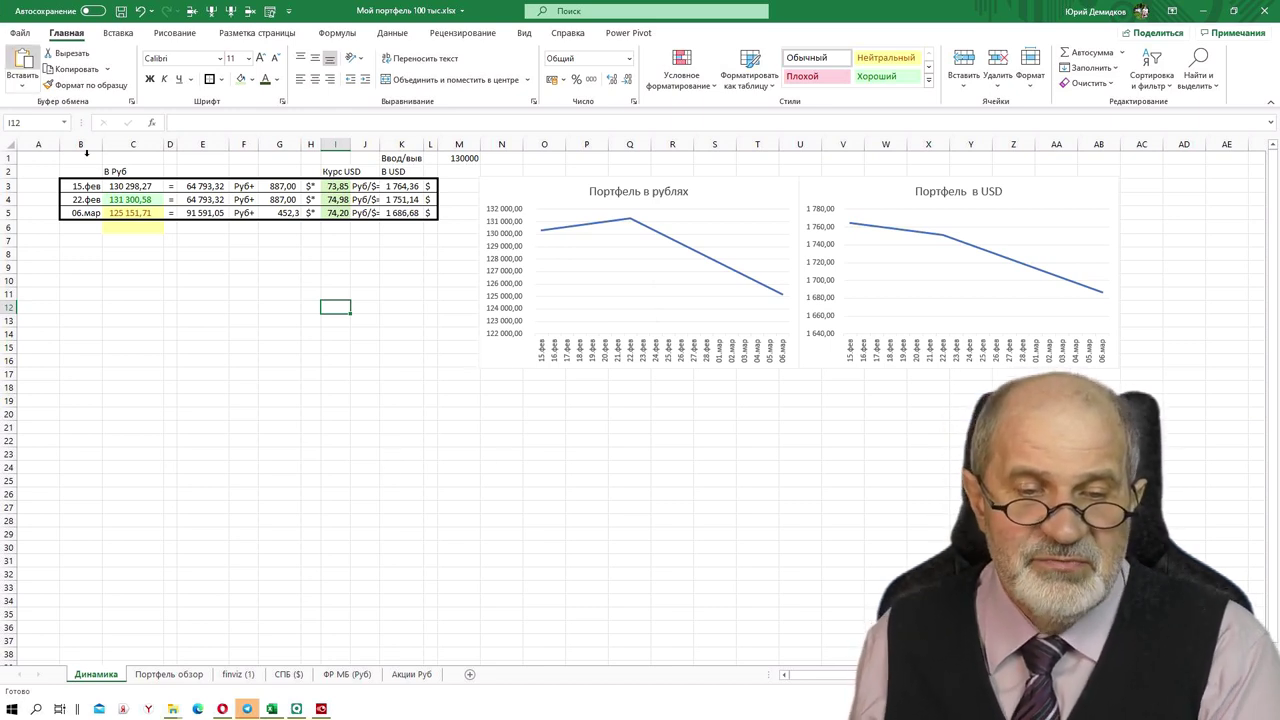
{"action": "left_click", "coordinate": [229, 254]}
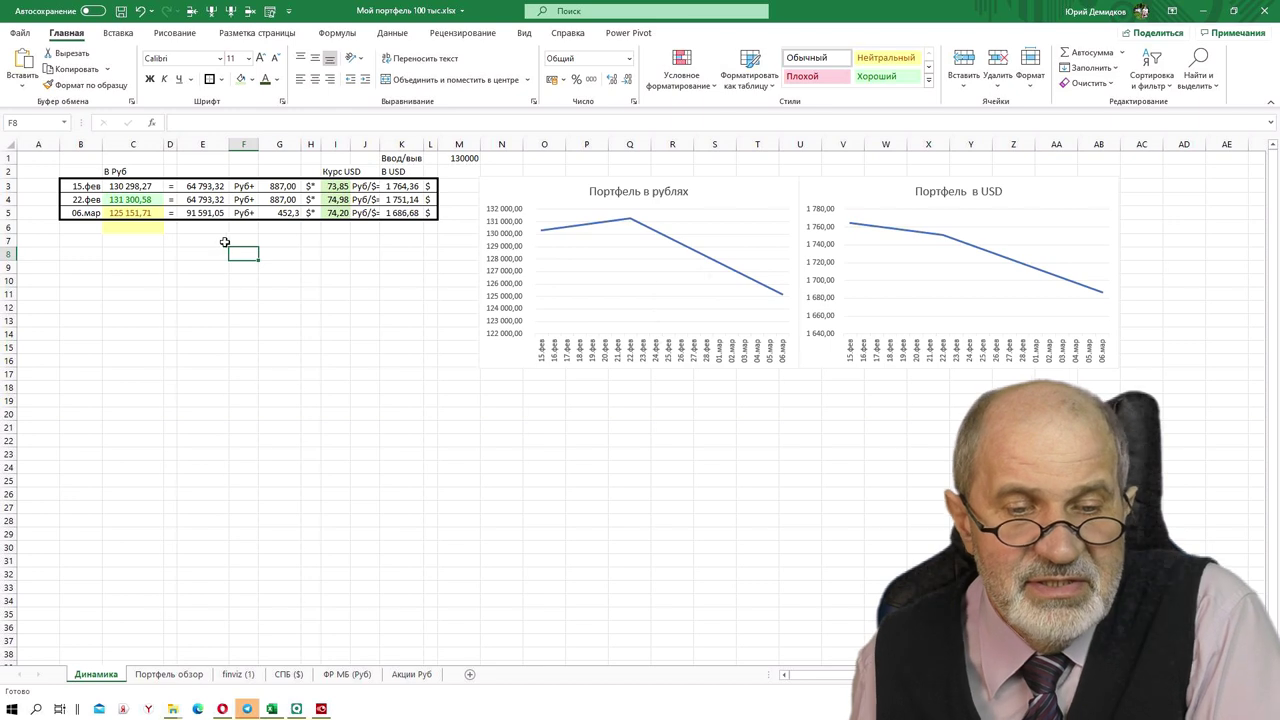
{"action": "left_click", "coordinate": [204, 241]}
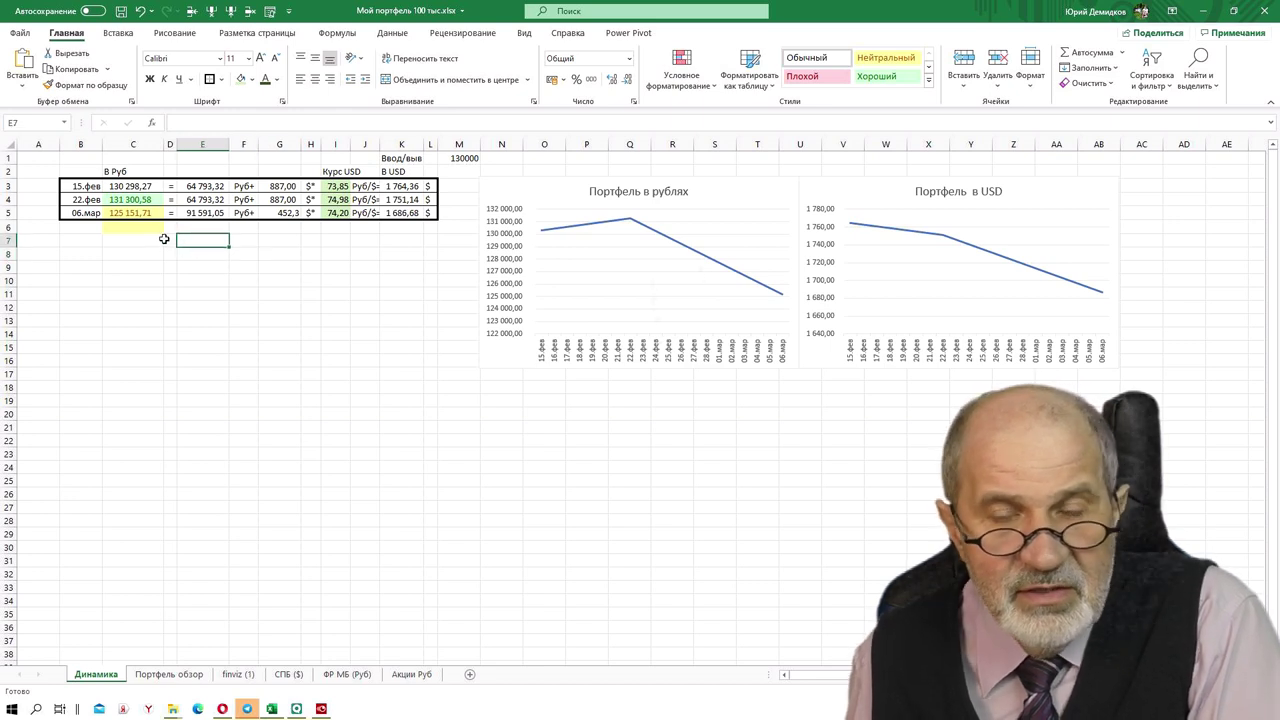